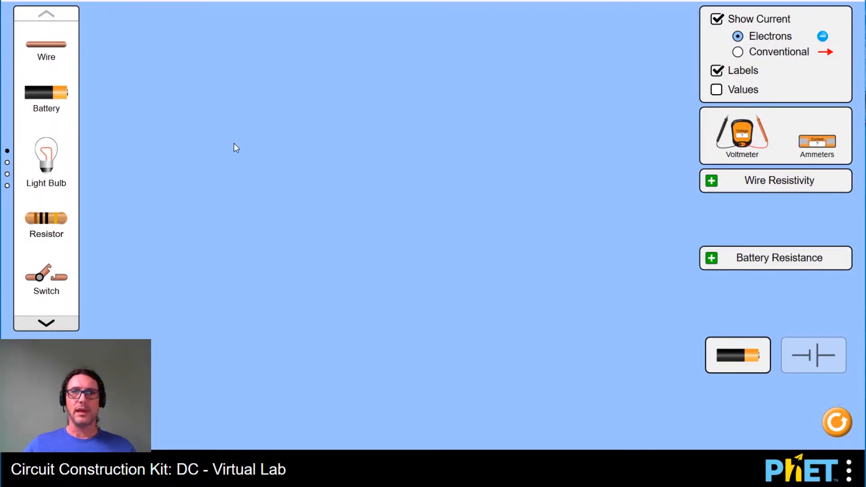
Place a battery, stand it upright with its positive end up, and run one wire up and another across from that end
left_click_drag(45, 99, 224, 199)
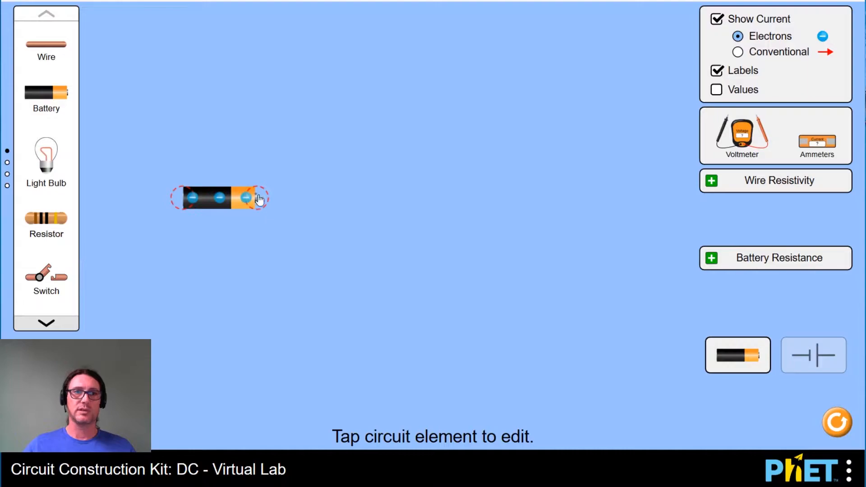
left_click_drag(261, 193, 182, 192)
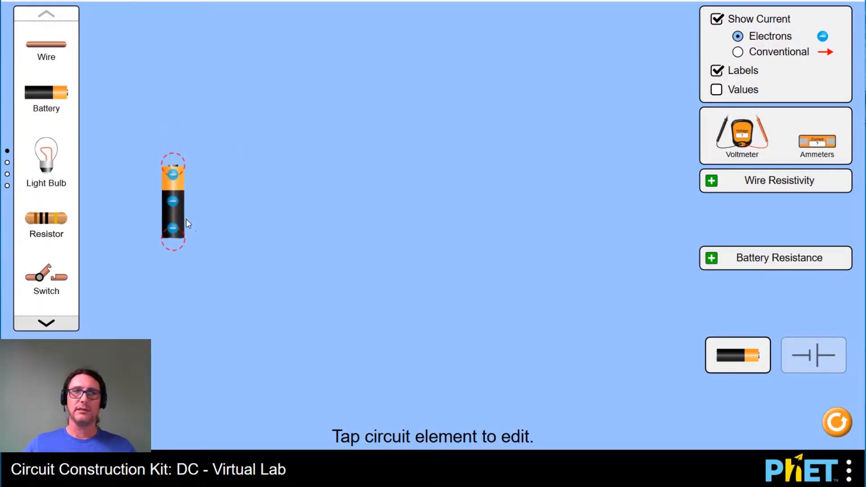
left_click_drag(46, 47, 201, 137)
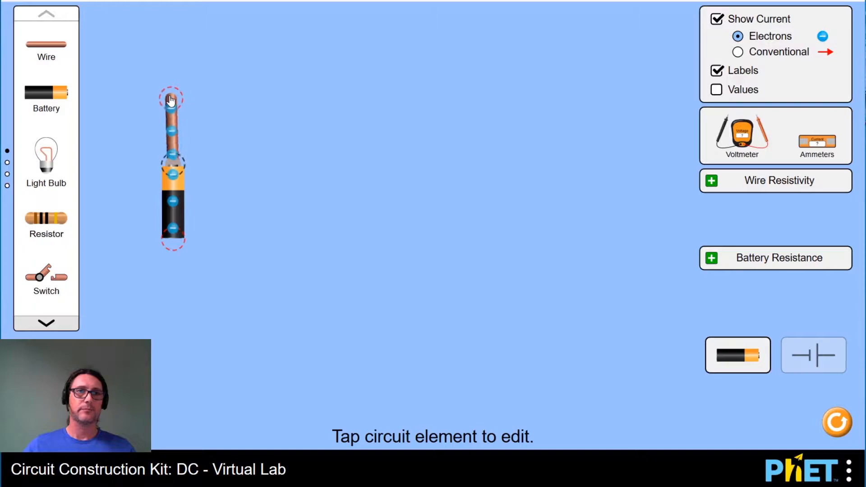
left_click_drag(67, 51, 408, 104)
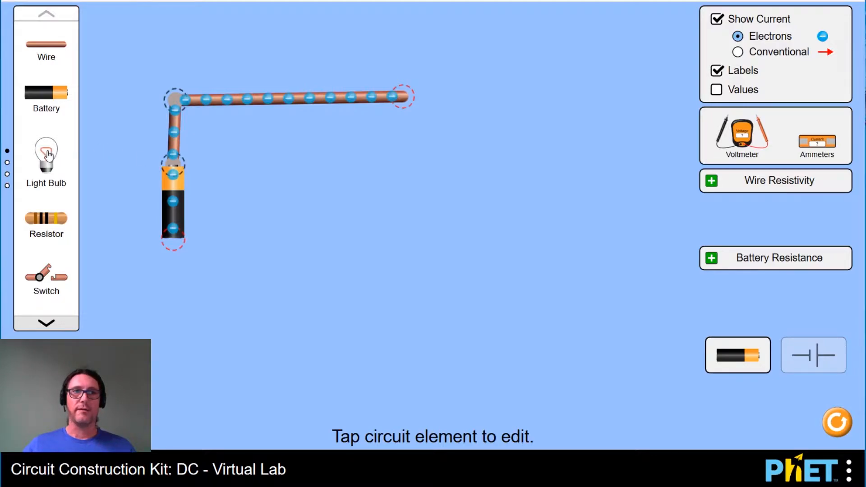
Add a light bulb below the upper wire's free end and connect both its contacts with wires to close the battery loop
left_click_drag(49, 156, 403, 200)
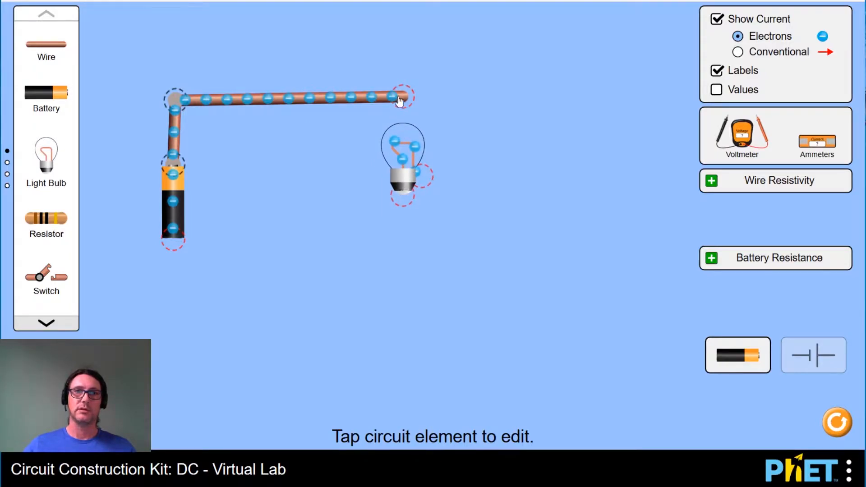
left_click_drag(185, 64, 444, 91)
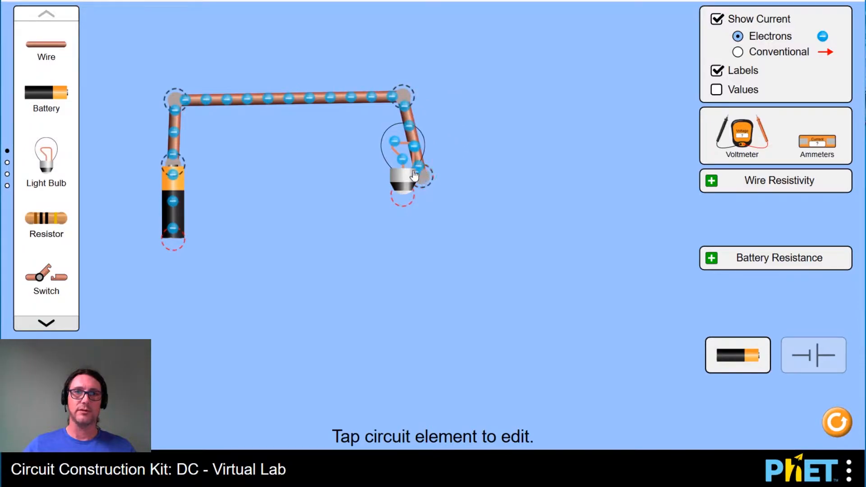
left_click_drag(397, 164, 373, 161)
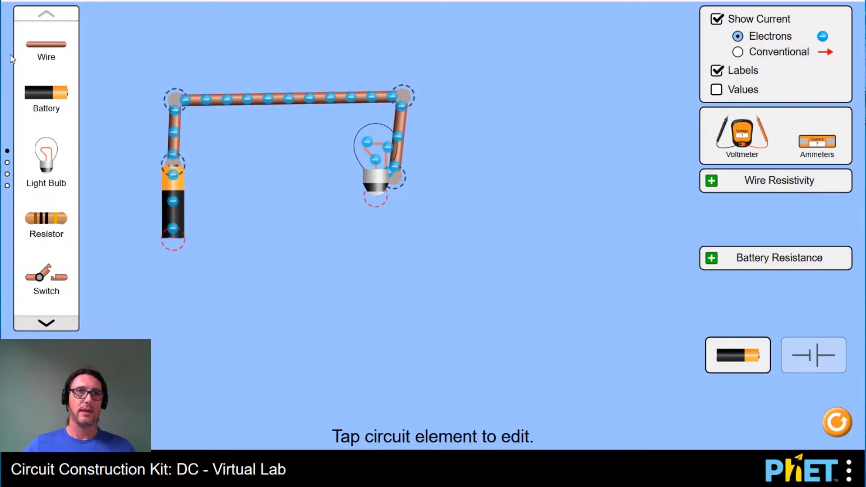
left_click_drag(67, 57, 172, 240)
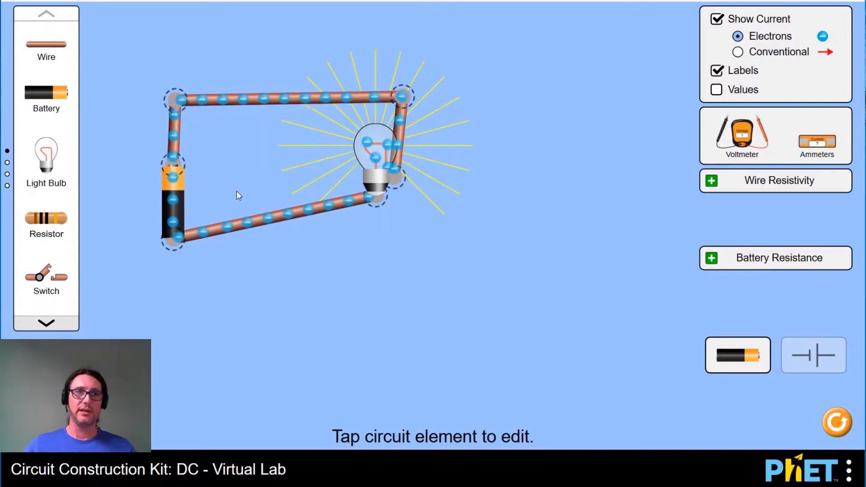
Delete the lower wire between the battery's negative end and the bulb's base
left_click(246, 228)
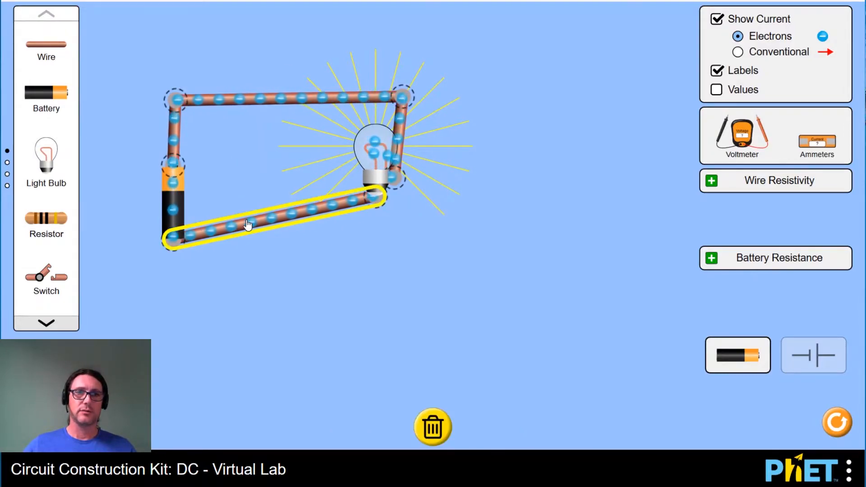
right_click(247, 225)
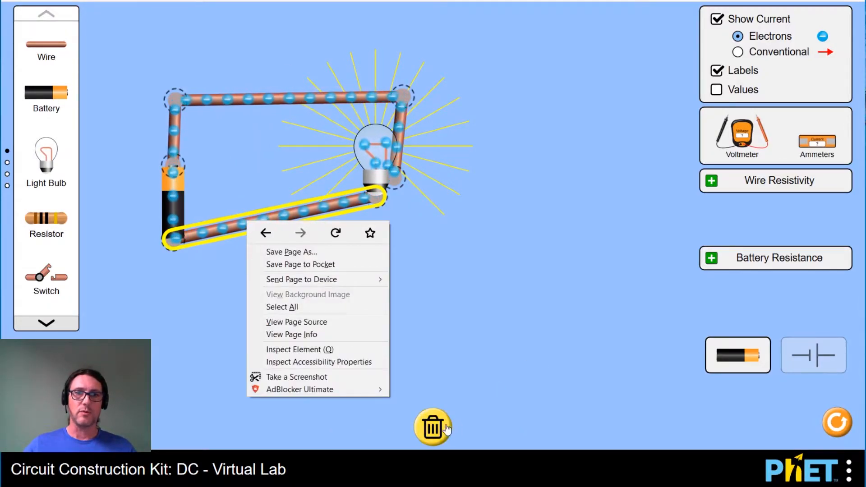
left_click(431, 427)
Insert a switch at the battery's negative end, wire it to the bulb's base, and test it by closing and reopening it
left_click_drag(60, 282, 222, 261)
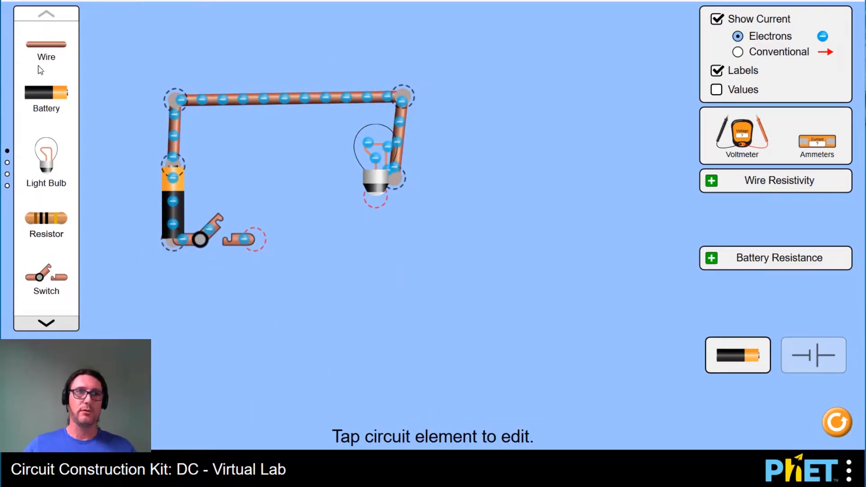
left_click_drag(46, 49, 363, 212)
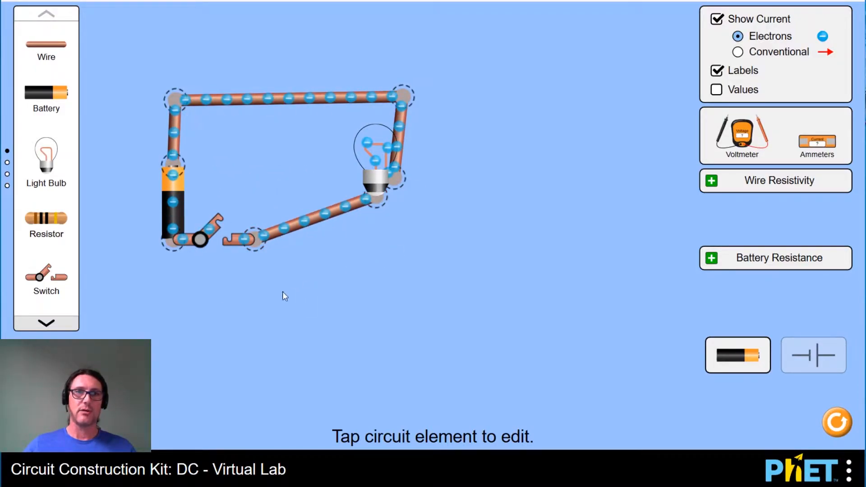
left_click(214, 226)
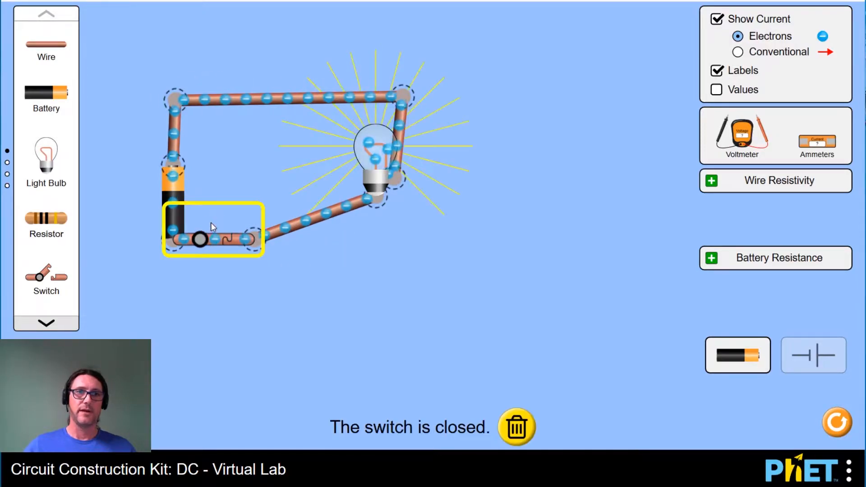
left_click(228, 244)
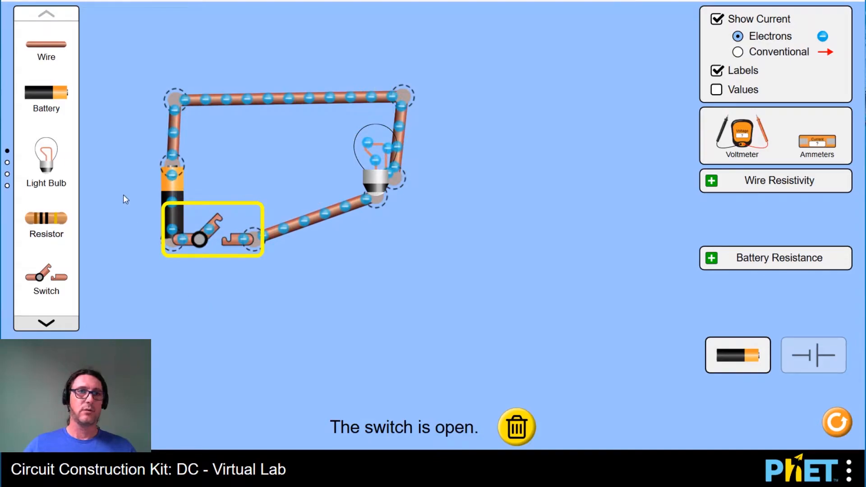
Add a second light bulb beyond the first and wire its side contact to the upper wire junction above the first bulb
left_click_drag(52, 165, 504, 211)
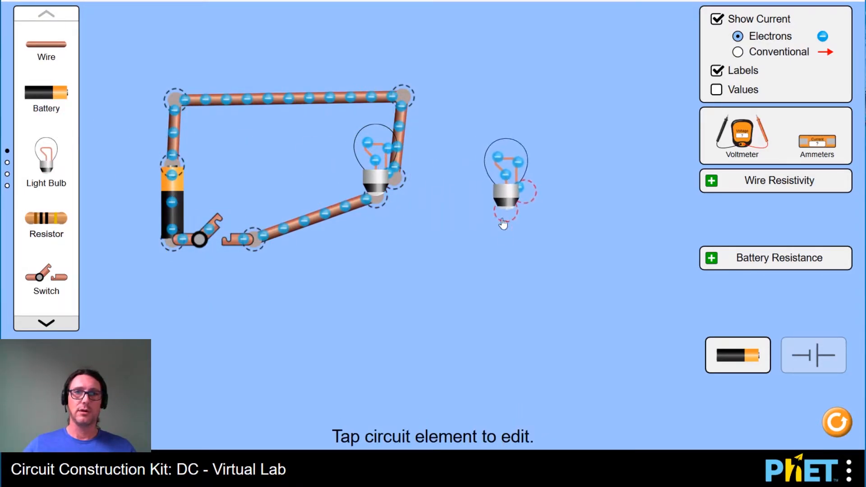
left_click_drag(50, 46, 553, 143)
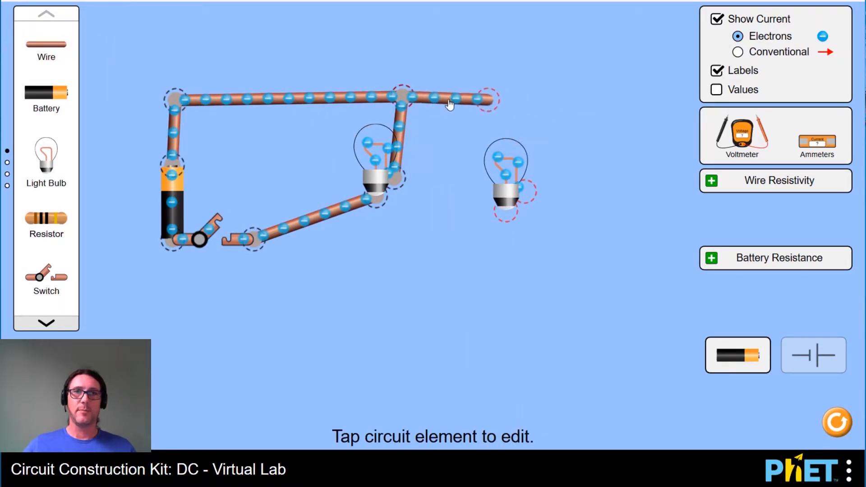
left_click_drag(484, 104, 474, 232)
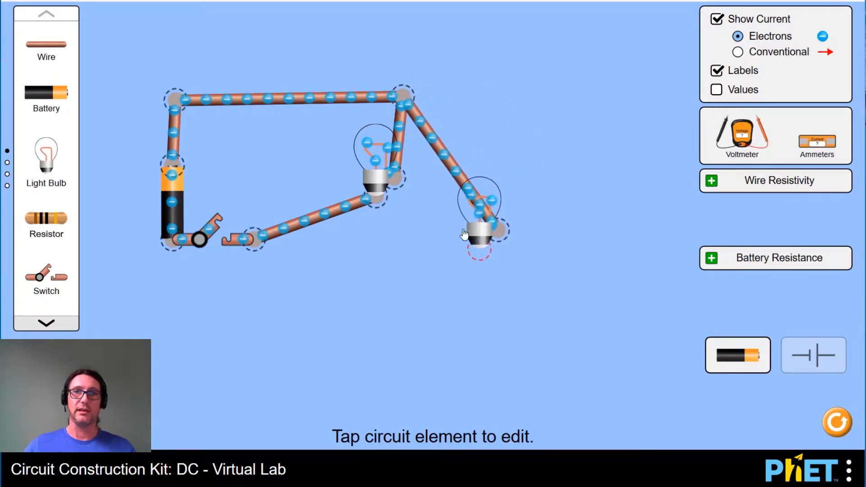
Complete the parallel branch by closing the switch and wiring it to the second bulb's base, and shift the first bulb toward the battery
left_click(212, 225)
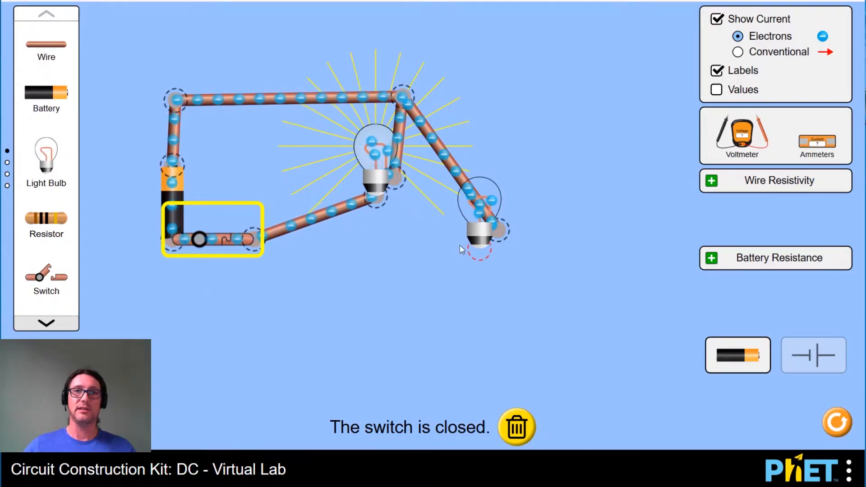
left_click_drag(47, 45, 254, 239)
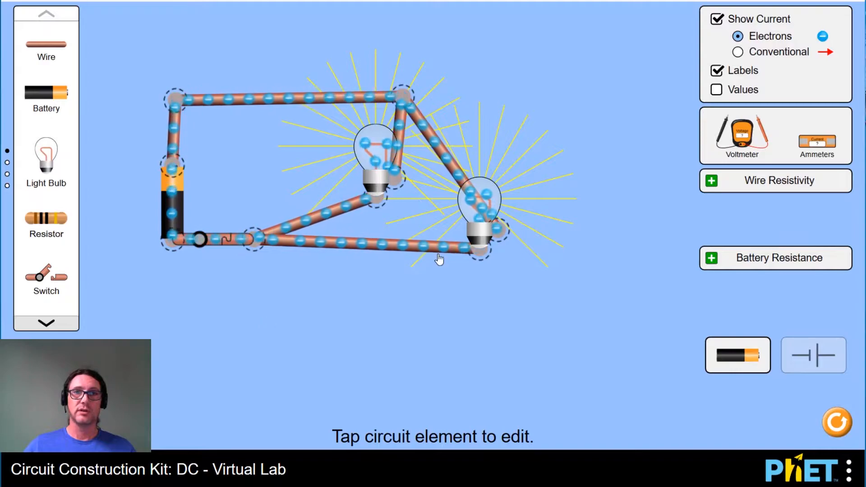
left_click_drag(376, 158, 333, 160)
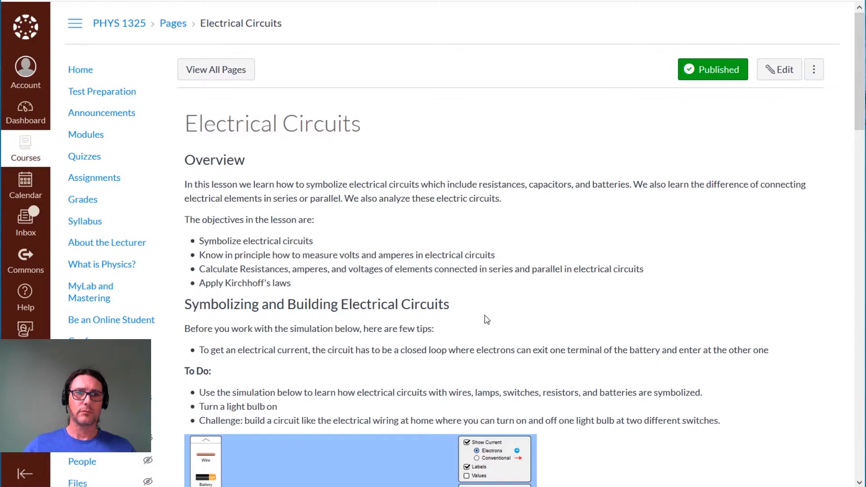
Switch to the Electrical Circuits course page and review its simulation and the sections on resistances in series and in parallel
scroll(487, 320, "down", 7)
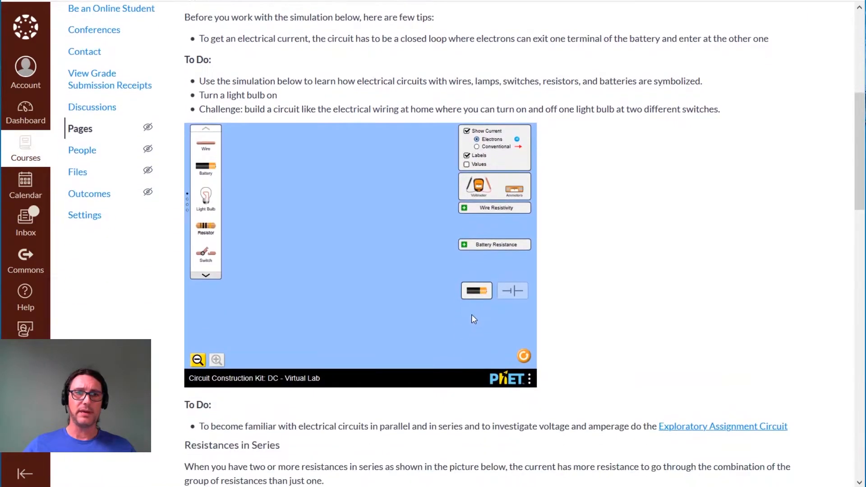
scroll(595, 316, "down", 8)
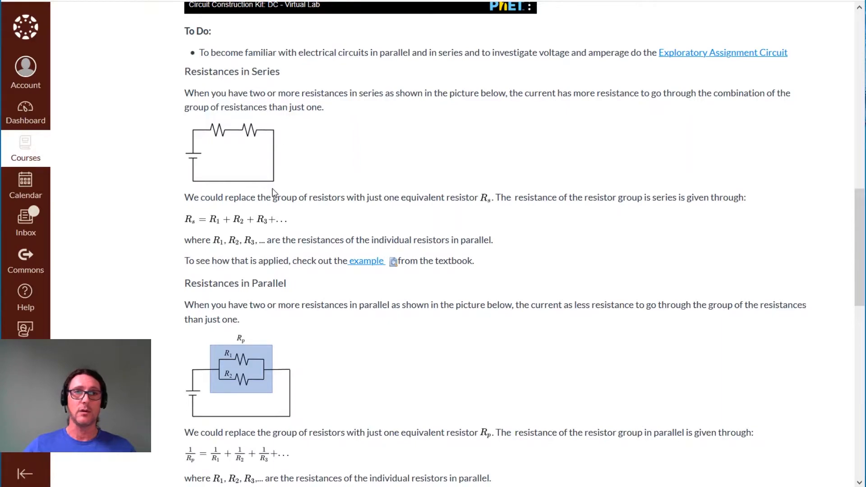
scroll(293, 326, "down", 2)
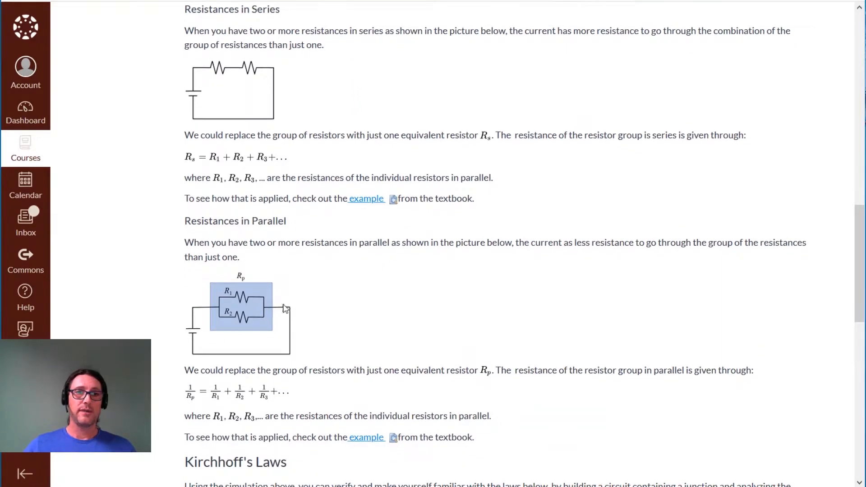
scroll(231, 310, "down", 2)
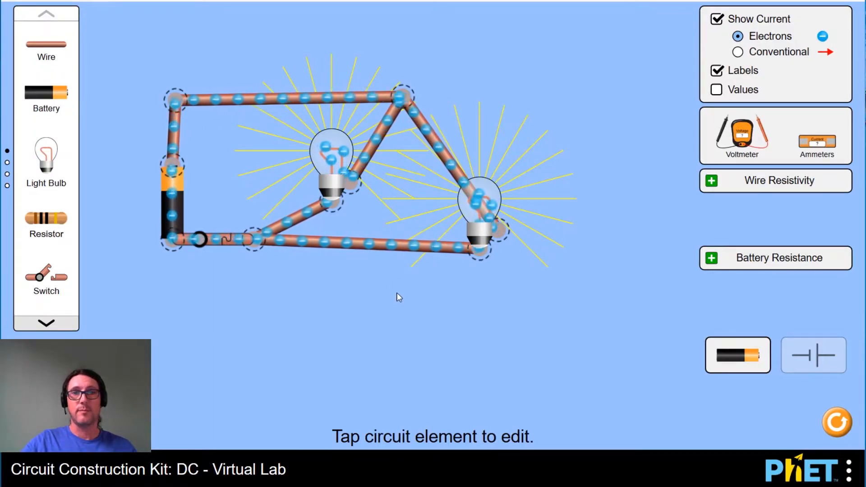
In the circuit simulation, delete the wires joining the switch to both bulbs' bases and shift the switch and battery slightly outward
left_click(414, 247)
left_click(433, 429)
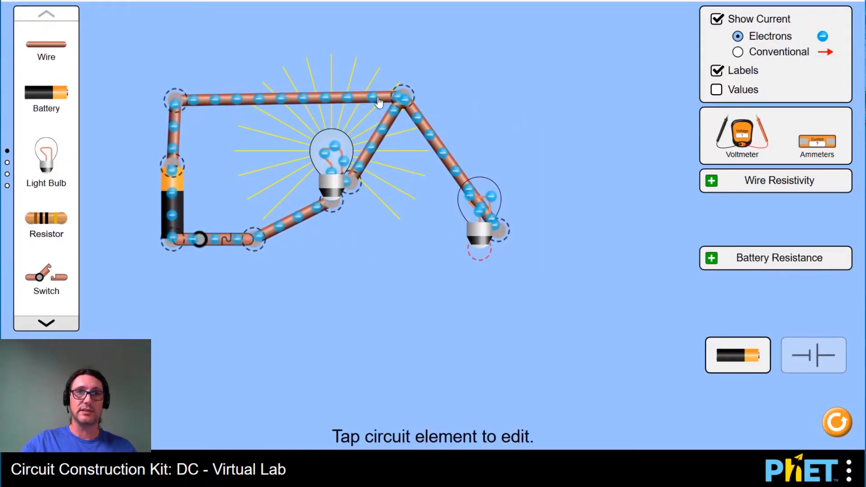
left_click(285, 228)
mouse_move(255, 241)
left_mouse_down()
mouse_move(323, 266)
mouse_move(233, 244)
mouse_move(241, 250)
left_mouse_up()
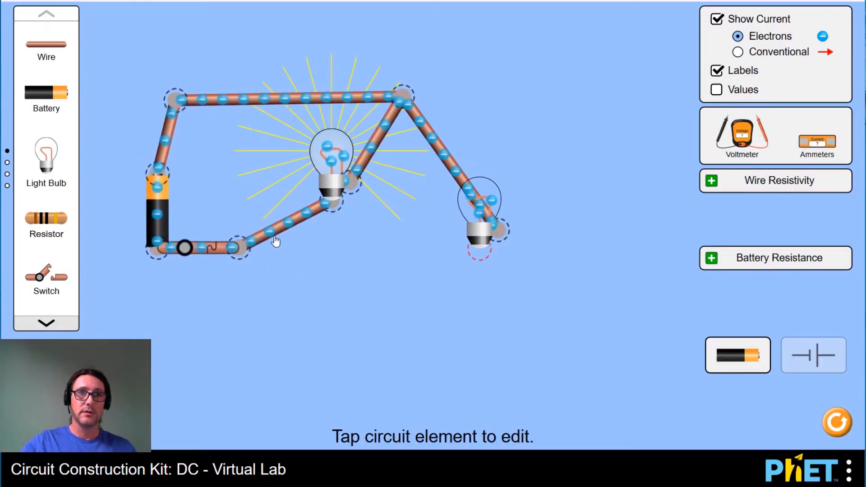
left_click(276, 228)
left_click(435, 427)
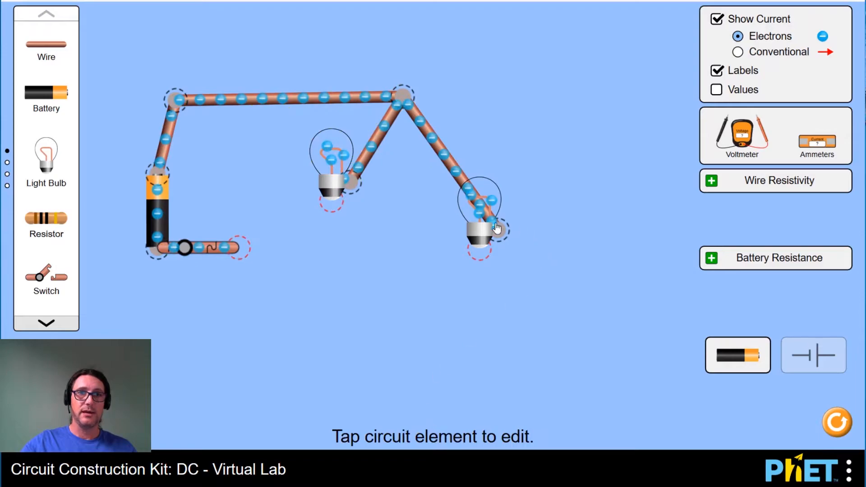
Try reconnecting the switch to the first bulb's base with a wire, and remove that wire again
left_click(447, 163)
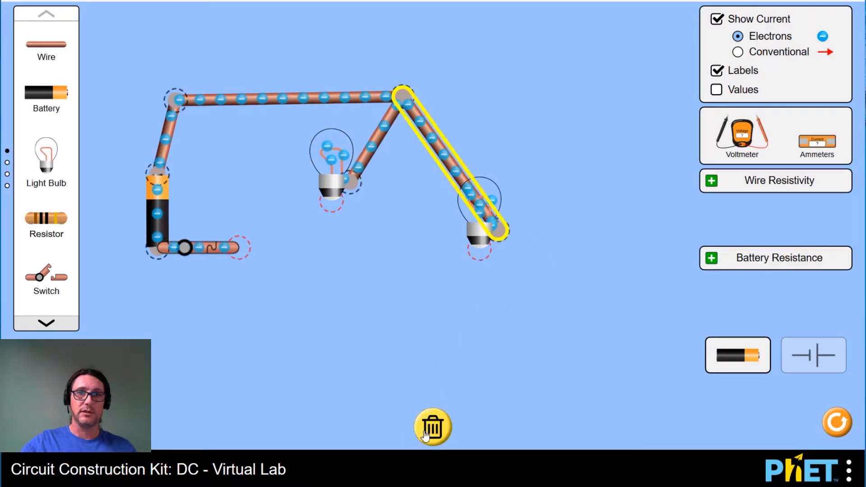
left_click(360, 254)
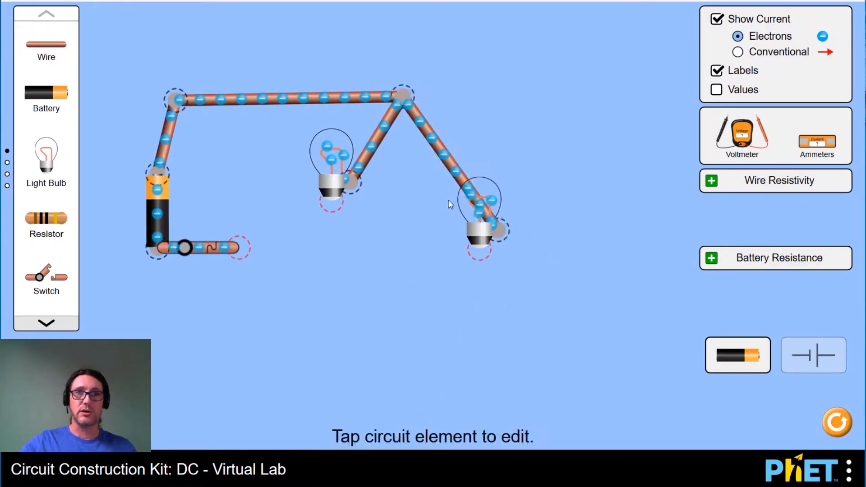
left_click_drag(47, 49, 299, 328)
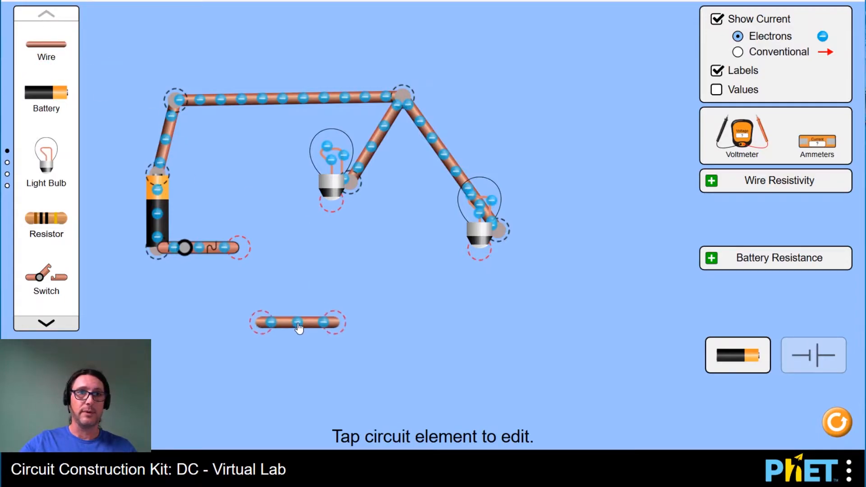
left_click_drag(314, 249, 332, 203)
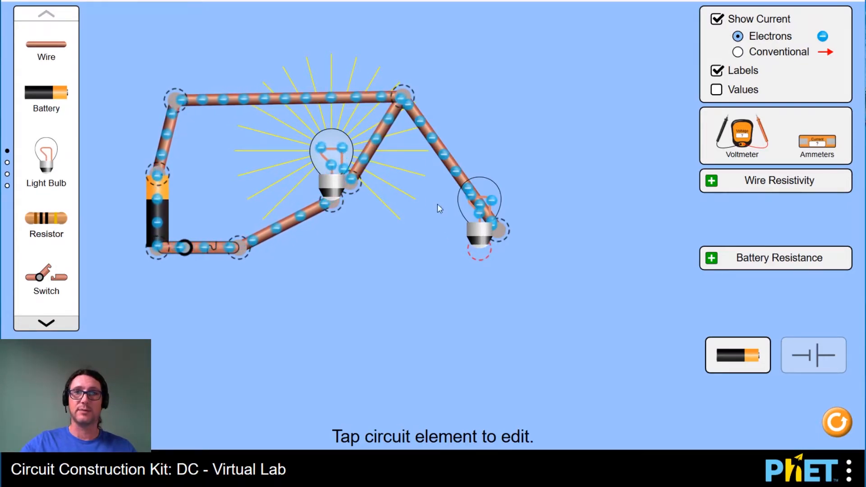
left_click(296, 223)
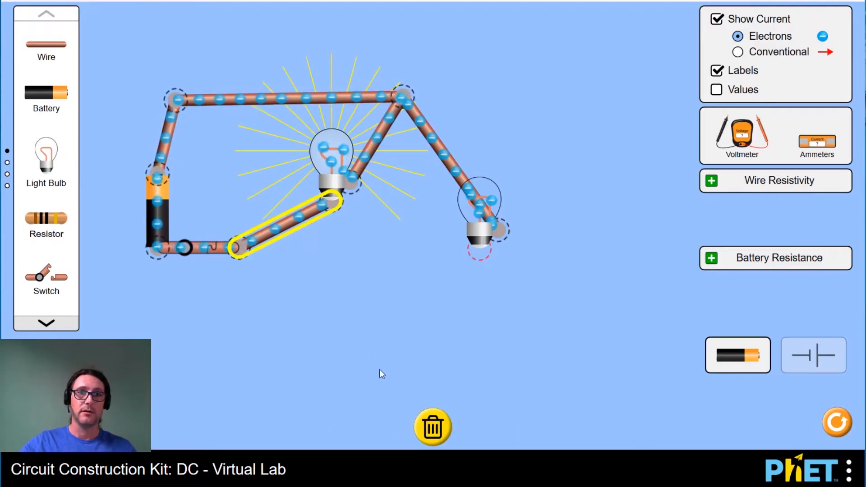
left_click(432, 424)
Delete the wire from the upper corner to the second bulb and wire the first bulb's base to the second bulb's side terminal
left_click(445, 161)
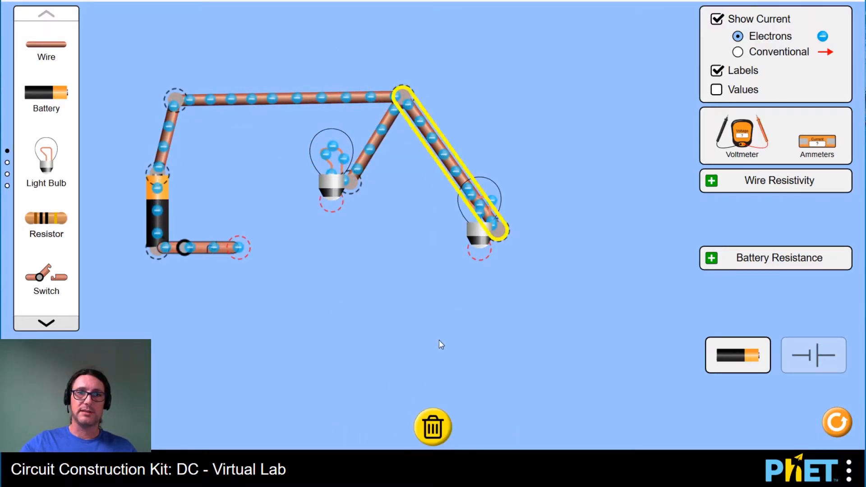
left_click(432, 427)
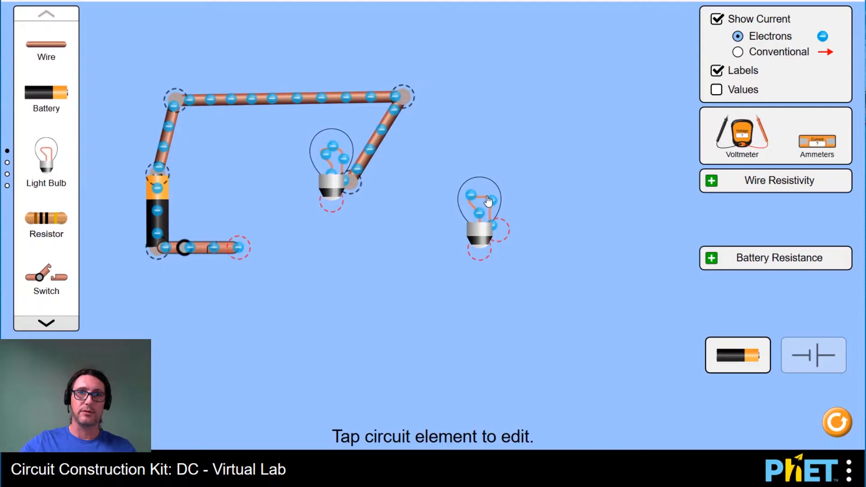
left_click_drag(103, 95, 365, 217)
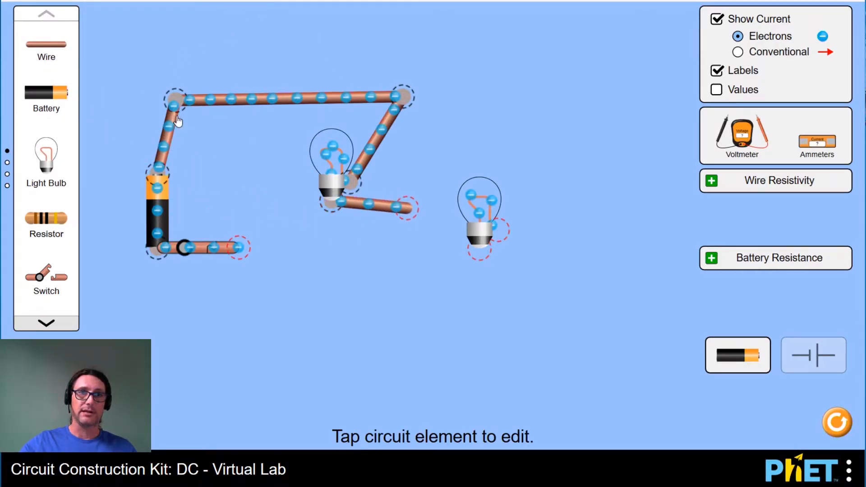
left_click_drag(408, 209, 495, 230)
Close the series loop with a wire from the switch to the second bulb's base, and arrange the bulbs one above the other
left_click_drag(50, 45, 238, 247)
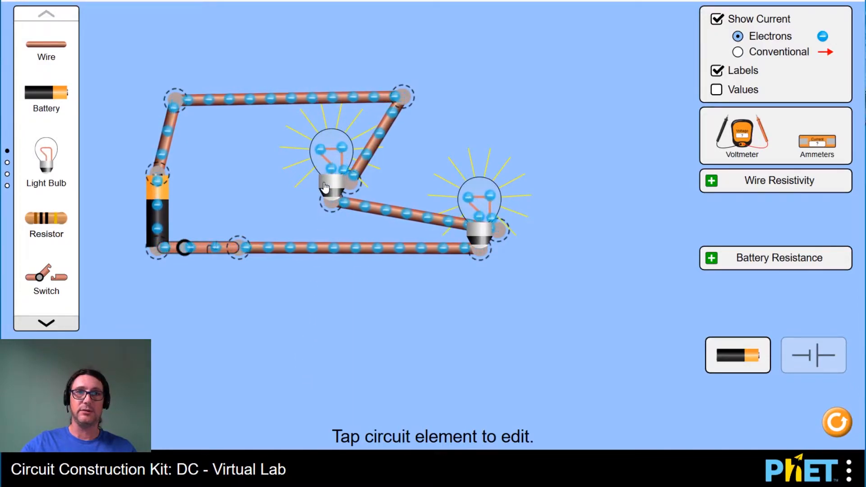
left_click_drag(342, 163, 364, 141)
left_click_drag(494, 201, 358, 269)
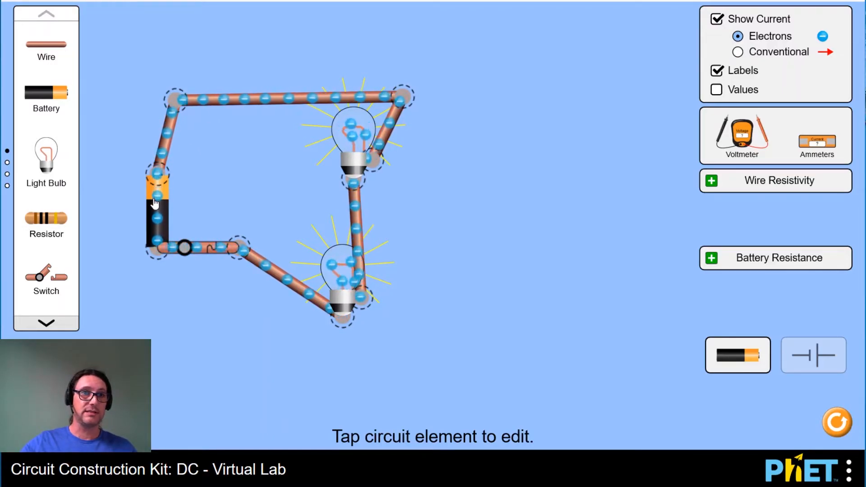
Bring in a voltmeter and measure across the battery with the red probe on its black end and the black probe on its orange end
left_click_drag(746, 143, 188, 386)
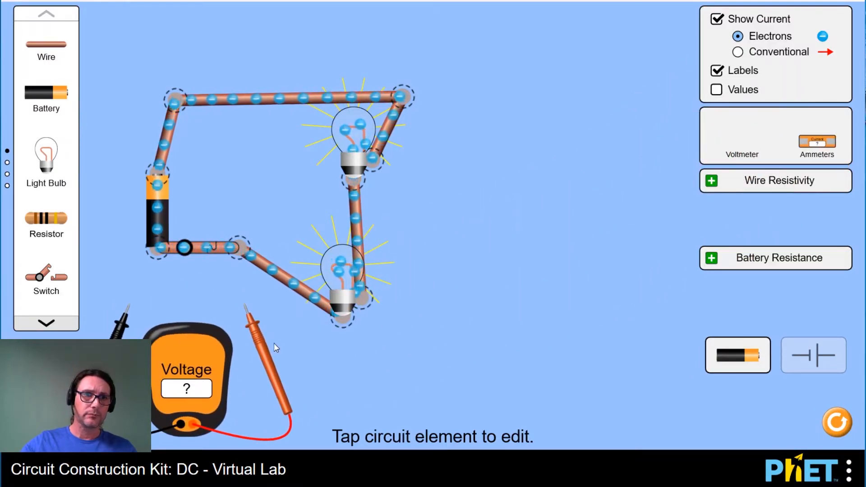
left_click_drag(261, 350, 175, 297)
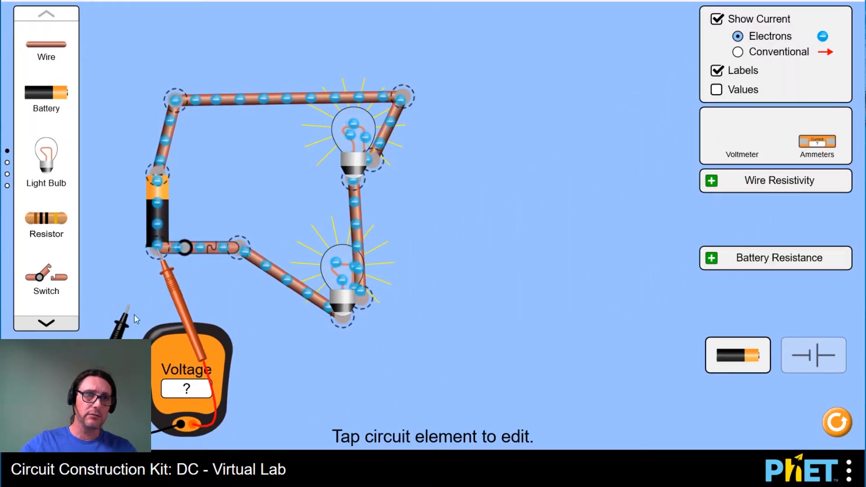
left_click_drag(121, 331, 140, 206)
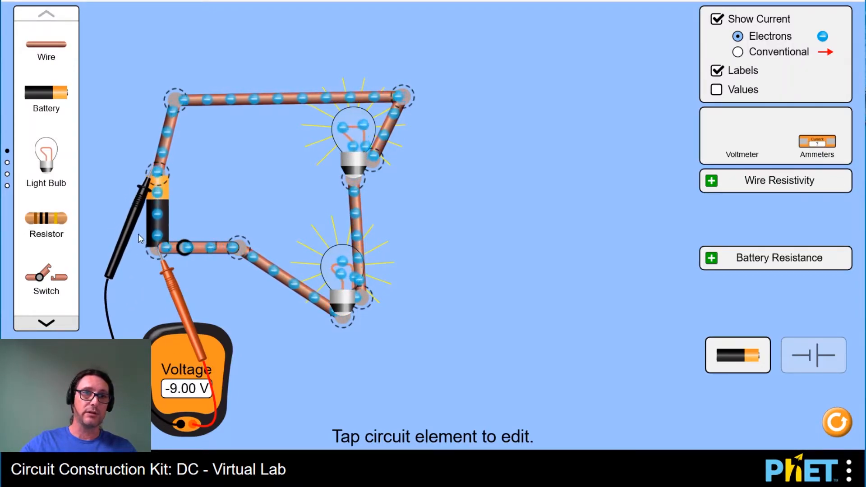
Swap the voltmeter probes on the battery so red touches the orange end and black touches the black end
left_click_drag(130, 234, 115, 267)
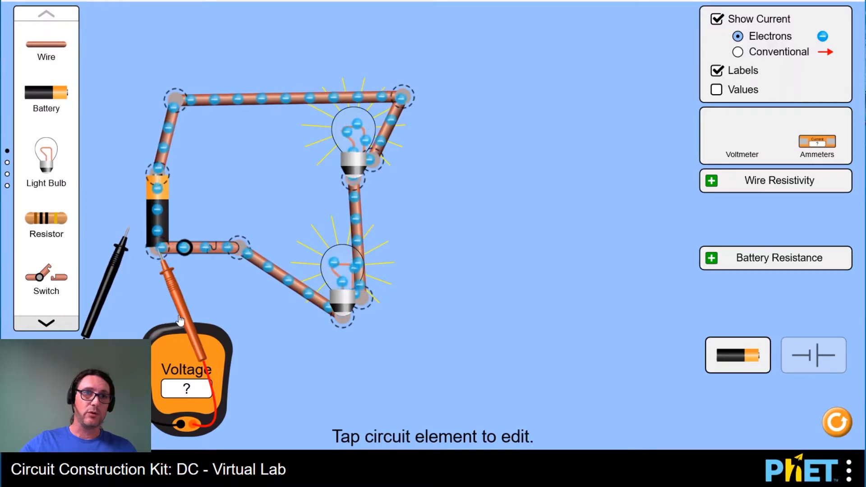
left_click_drag(187, 313, 190, 231)
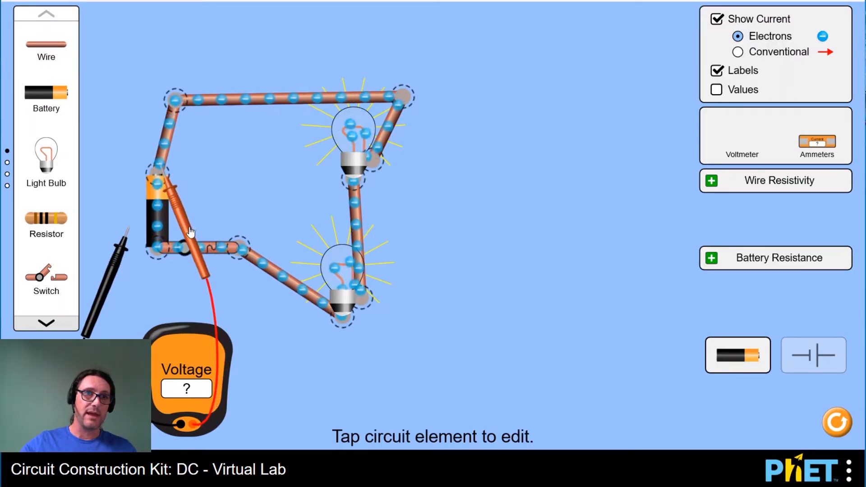
left_click_drag(113, 275, 140, 295)
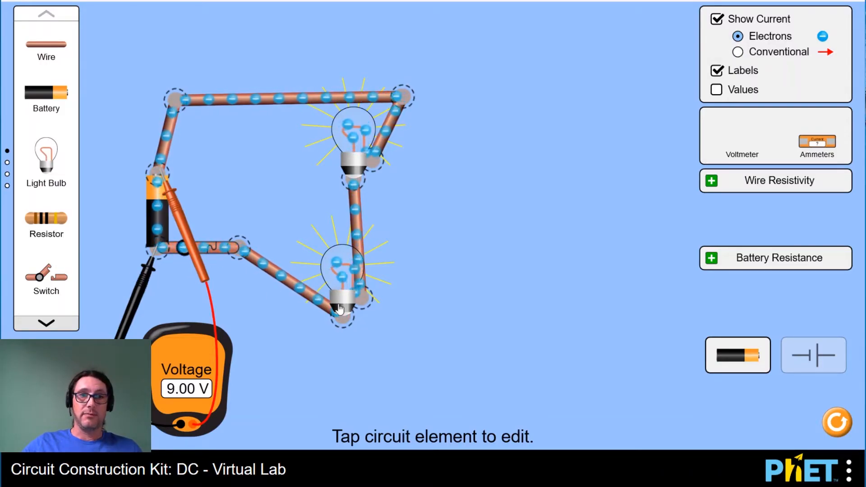
Measure the voltage across the lower bulb and across the upper bulb, and move both probes off the circuit
left_click_drag(192, 241, 391, 366)
left_click_drag(140, 296, 328, 362)
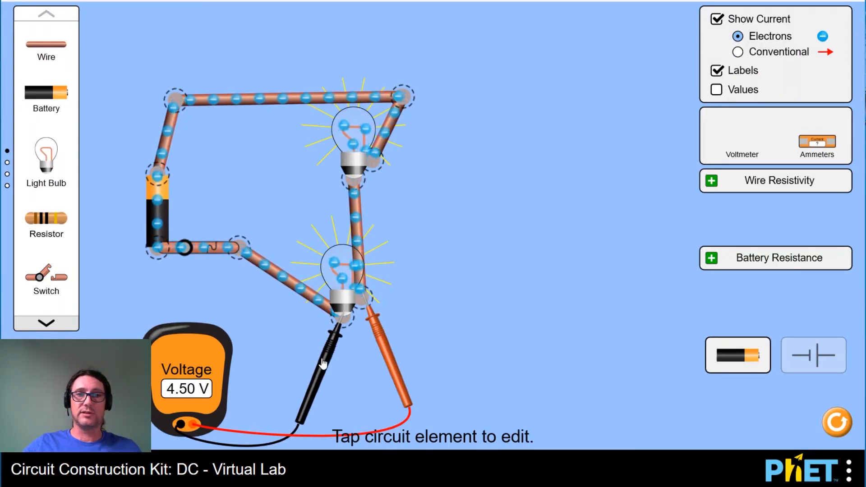
left_click_drag(323, 363, 334, 228)
left_click_drag(386, 341, 396, 195)
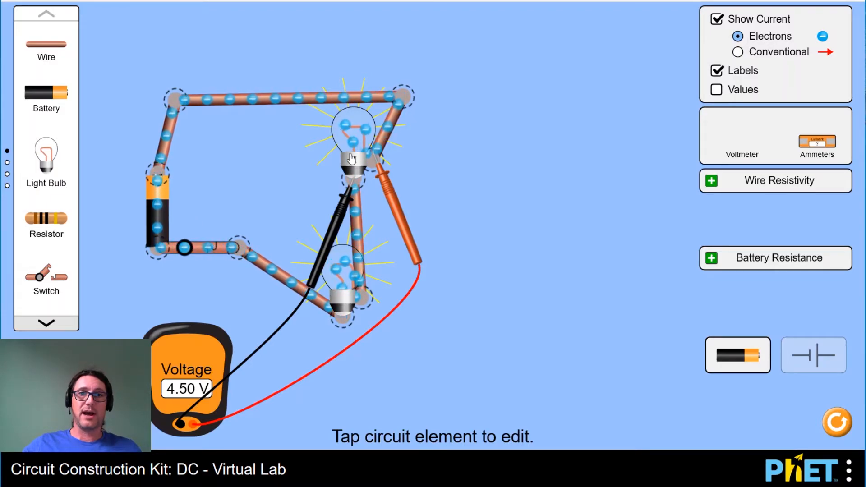
left_click_drag(341, 231, 264, 359)
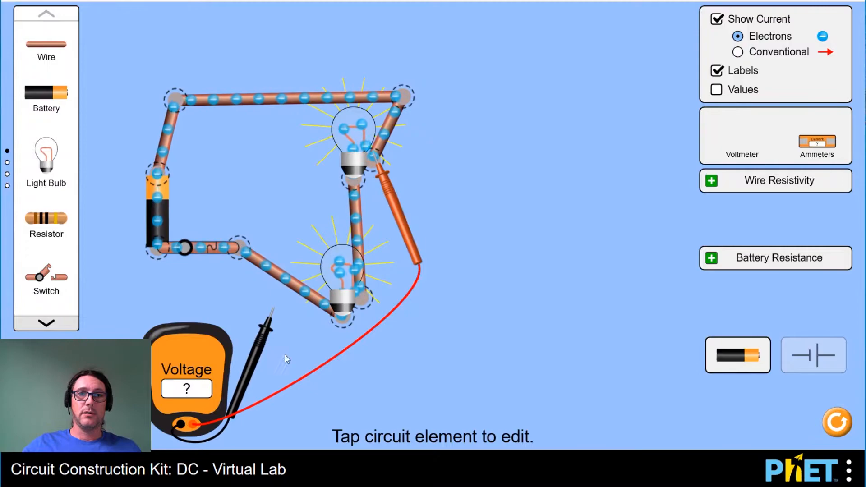
left_click_drag(413, 239, 531, 334)
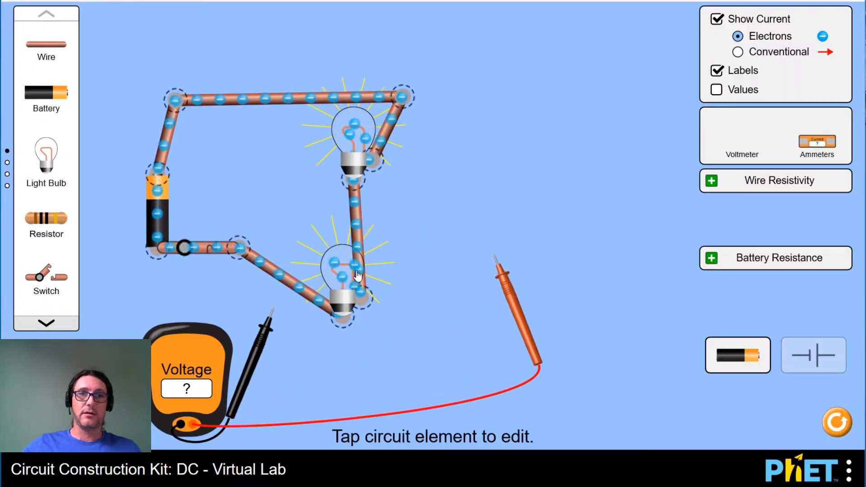
Remove the lower bulb from the series circuit and delete the wire hanging from the other bulb's base, shifting that bulb away from the battery
left_click(339, 275)
left_click(549, 424)
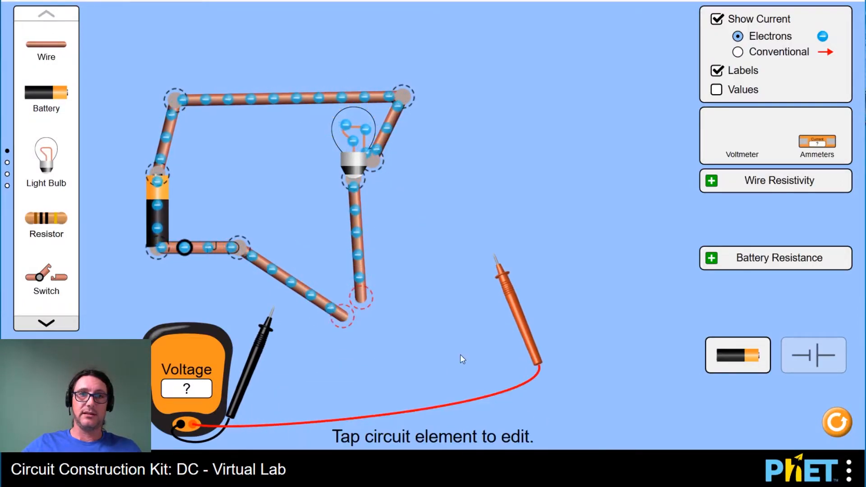
left_click_drag(358, 240, 429, 293)
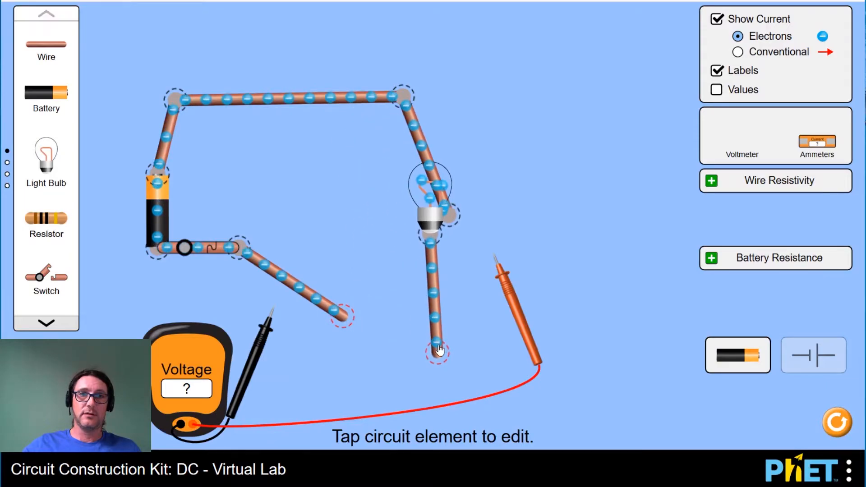
left_click(435, 316)
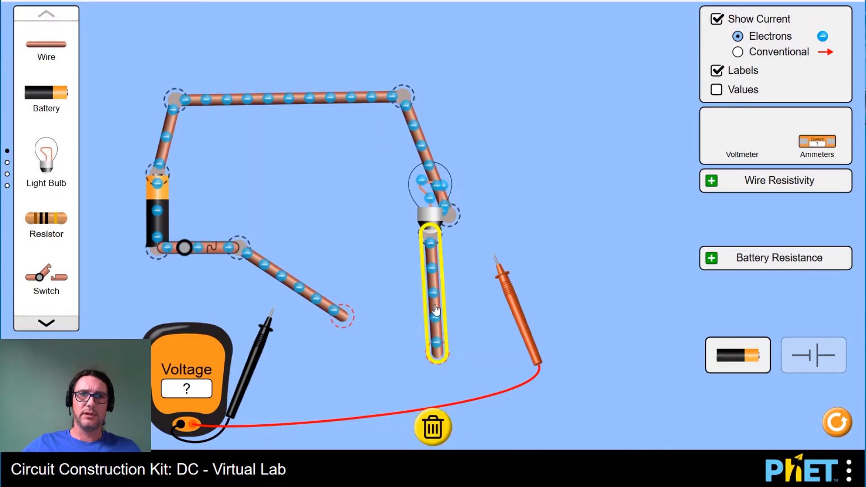
left_click(433, 427)
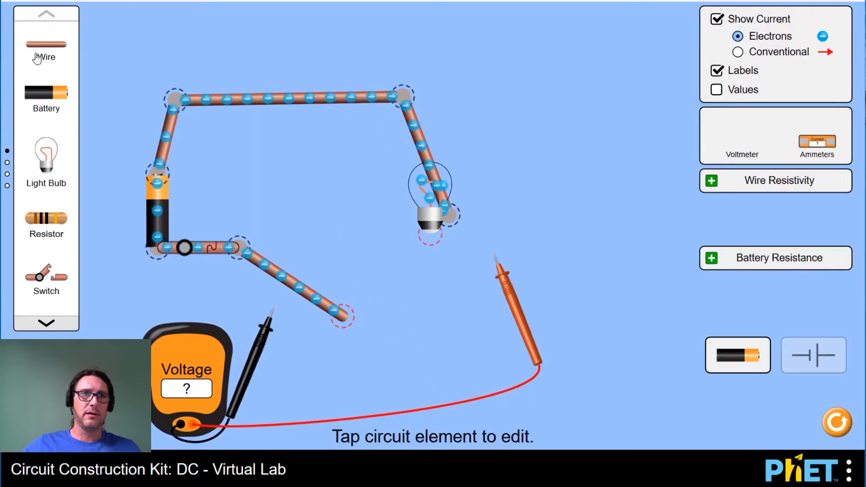
Connect the switch's wire to the remaining bulb's base and wire a new bulb in parallel between the corner above the battery and the switch
left_click_drag(351, 320, 428, 236)
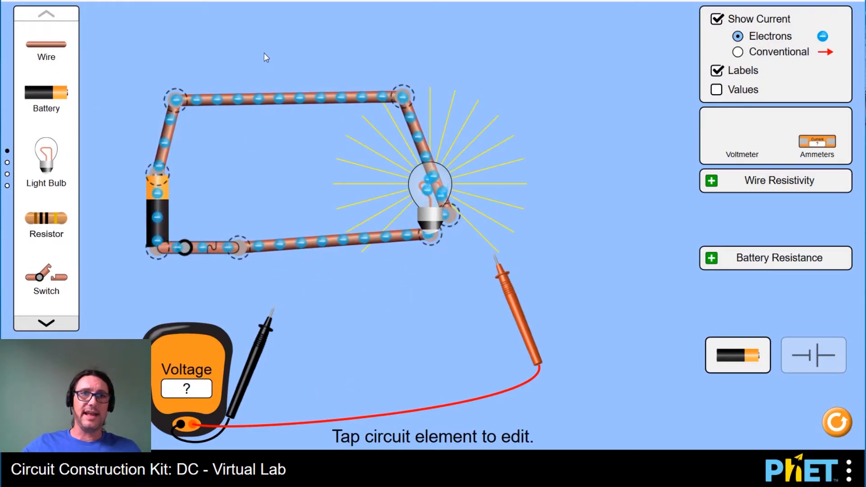
left_click_drag(49, 149, 237, 155)
left_click_drag(63, 44, 269, 170)
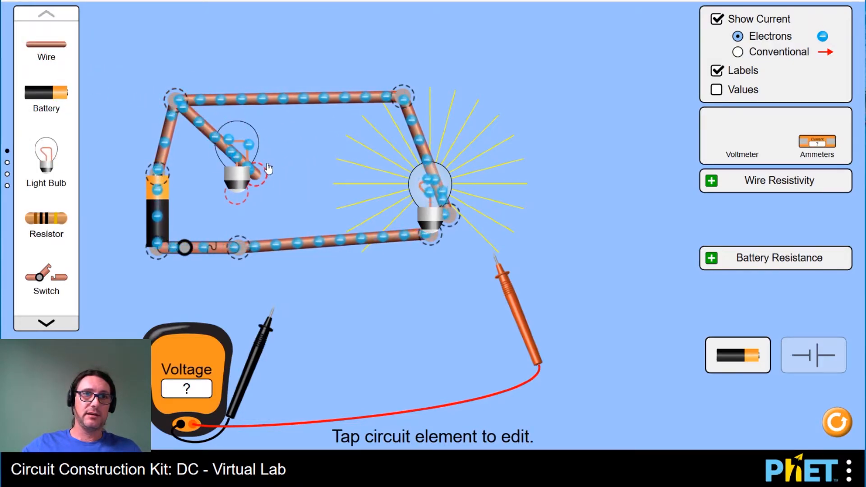
left_click_drag(52, 49, 259, 232)
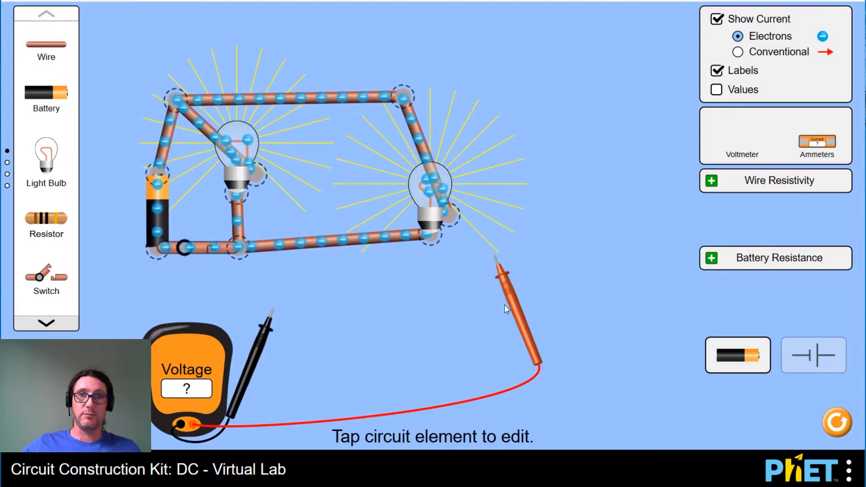
Measure the voltage across the outer bulb and across the inner parallel branch, and move both probes off the circuit
left_click_drag(515, 308, 466, 269)
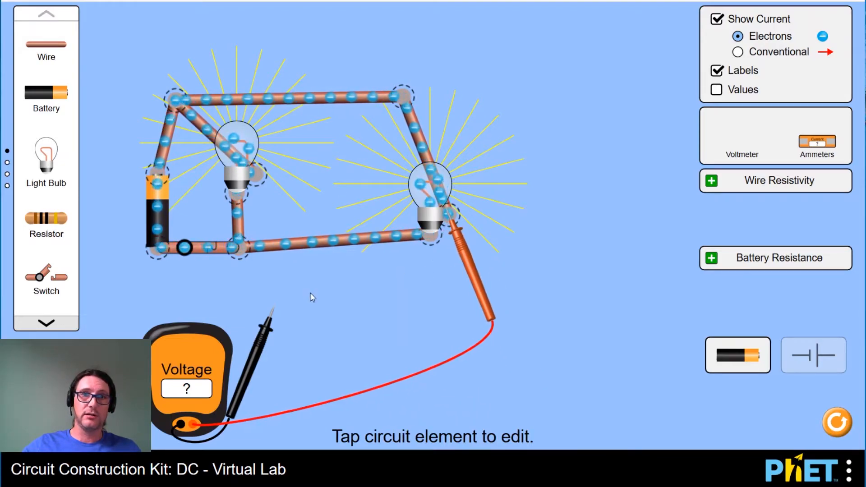
left_click_drag(268, 332, 438, 268)
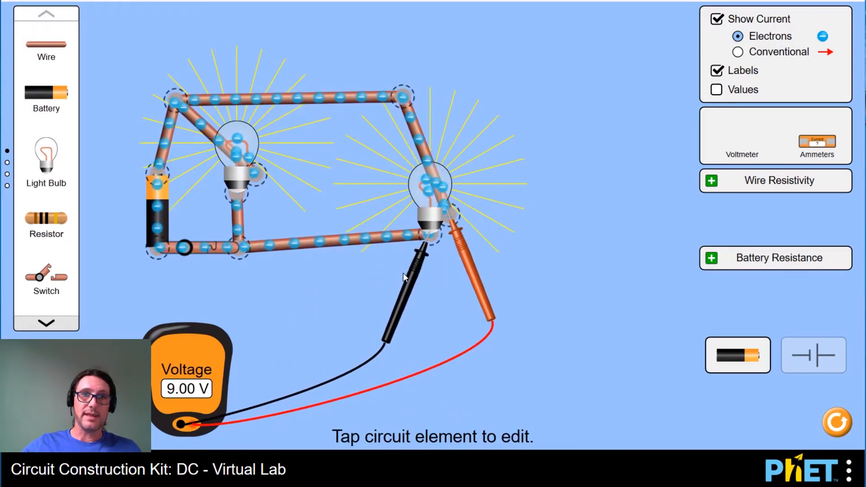
left_click_drag(410, 294, 220, 296)
left_click_drag(482, 292, 287, 248)
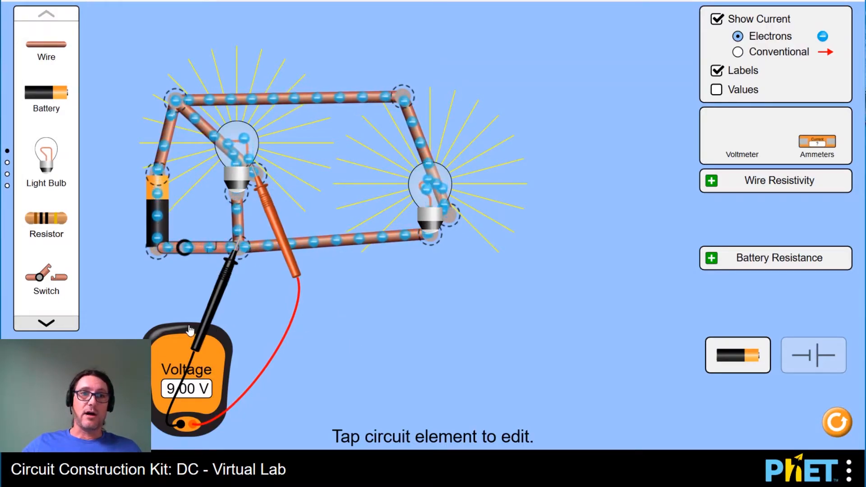
left_click_drag(296, 258, 471, 363)
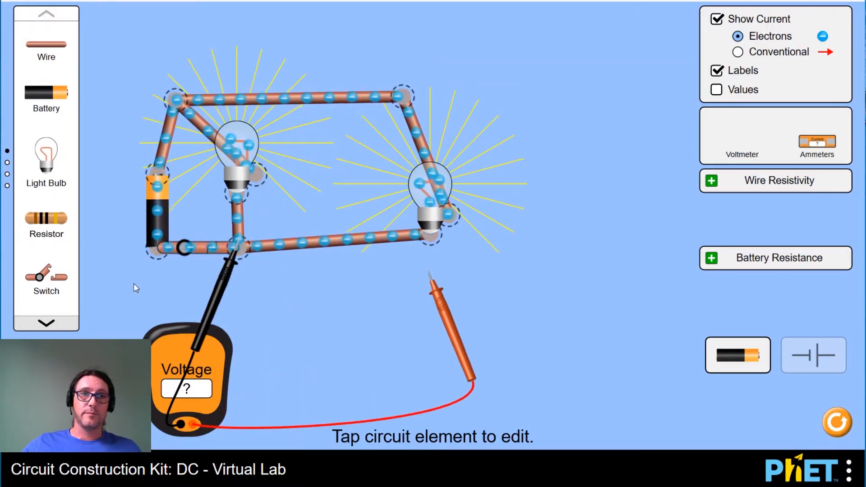
left_click_drag(213, 307, 289, 343)
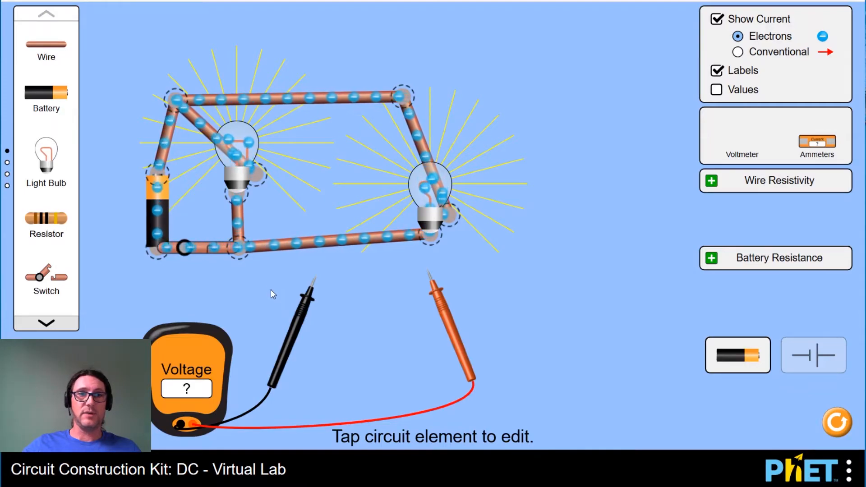
Measure the inner bulb's voltage directly between its base and side terminal, and take the probes away
left_click_drag(274, 328, 213, 254)
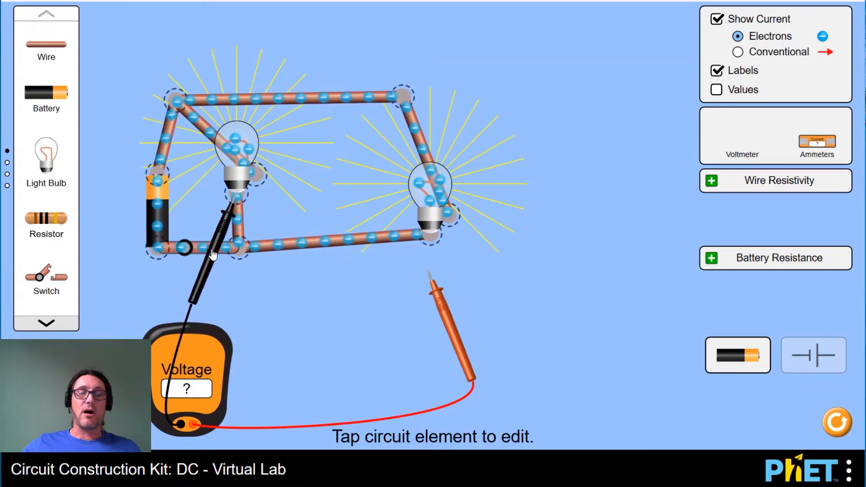
left_click_drag(446, 342, 278, 244)
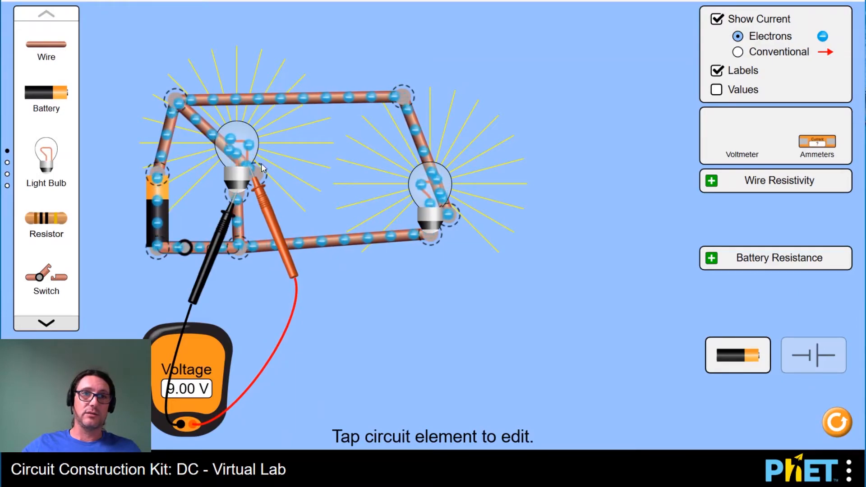
left_click_drag(270, 217, 356, 318)
left_click_drag(213, 255, 132, 309)
Measure the voltage along the lower wire, from the switch junction to the outer bulb's base, moving the voltmeter body beneath the circuit
left_click_drag(373, 350, 429, 340)
left_click_drag(138, 309, 221, 309)
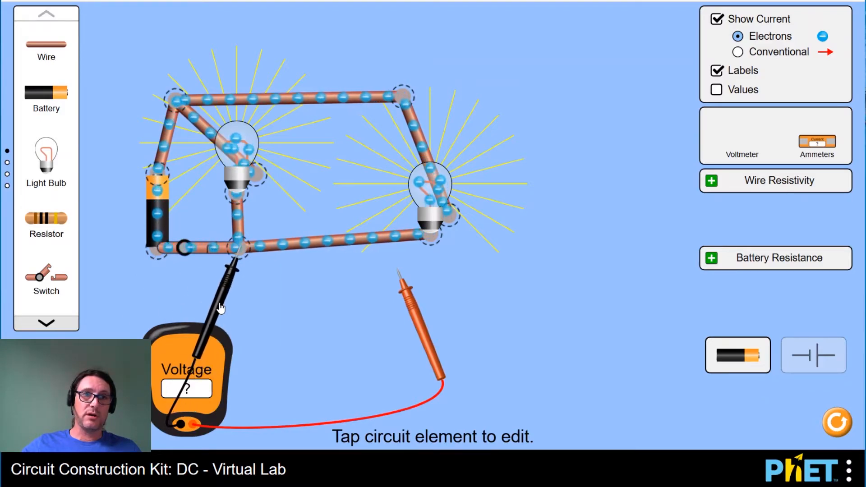
left_click_drag(423, 338, 455, 302)
left_click_drag(222, 354, 349, 337)
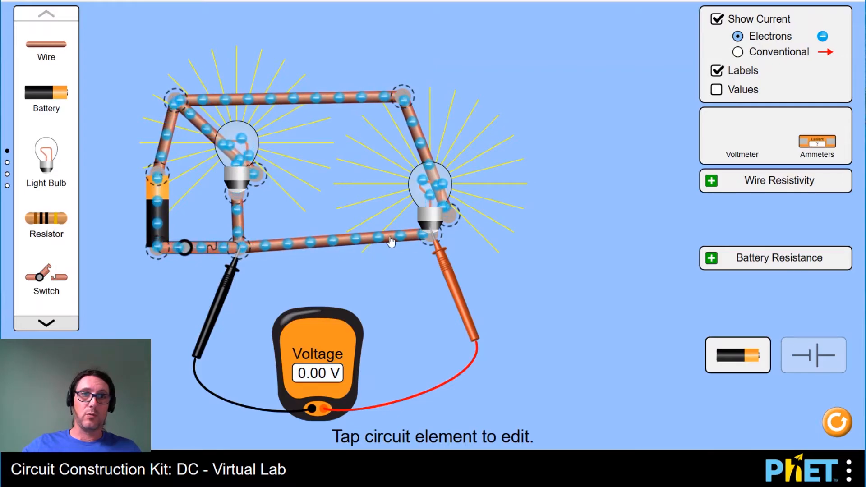
Shift the outer bulb toward the battery and move the voltmeter and both its probes clear of the circuit
left_click_drag(451, 280, 426, 140)
left_click_drag(426, 201, 386, 200)
left_click_drag(216, 280, 210, 313)
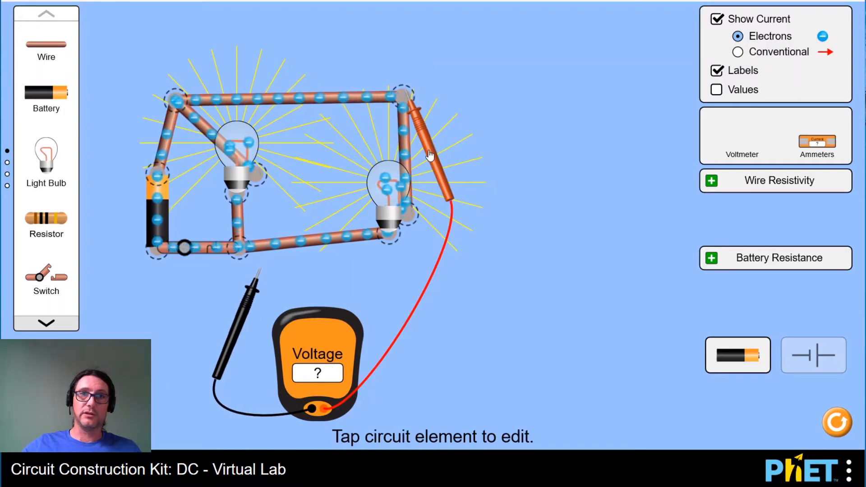
left_click_drag(431, 151, 560, 266)
left_click_drag(303, 343, 359, 346)
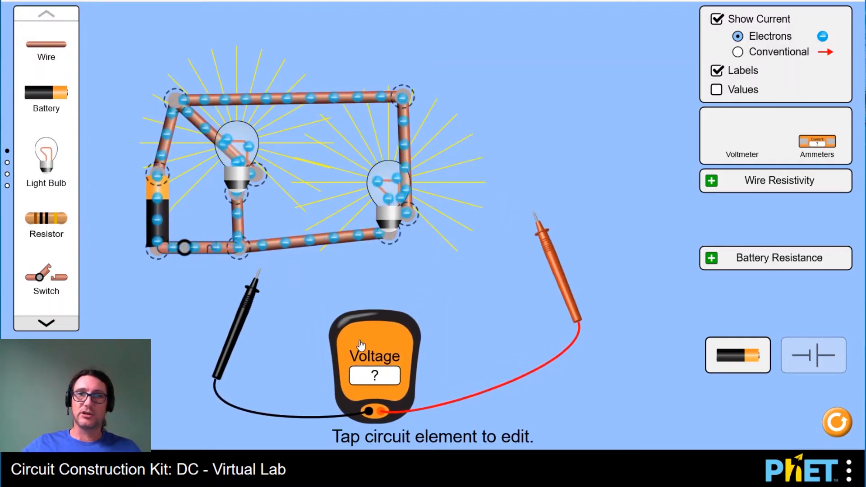
Replace the wire at the outer bulb's side terminal with an ammeter and shift that bulb slightly toward the battery
left_click_drag(822, 147, 371, 51)
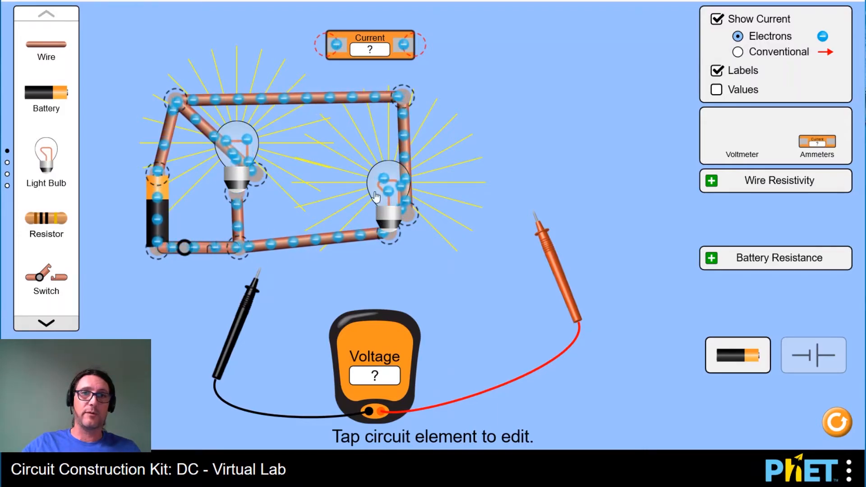
left_click(404, 154)
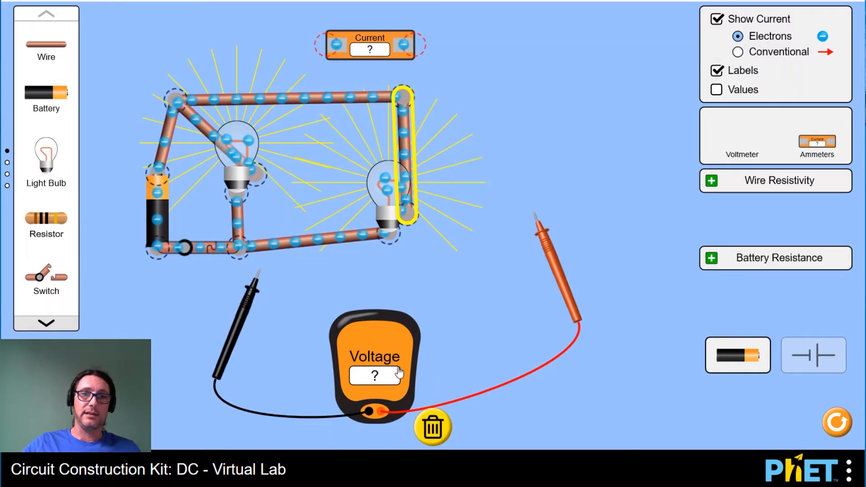
left_click(434, 429)
left_click_drag(421, 51, 400, 109)
left_click_drag(413, 147, 384, 162)
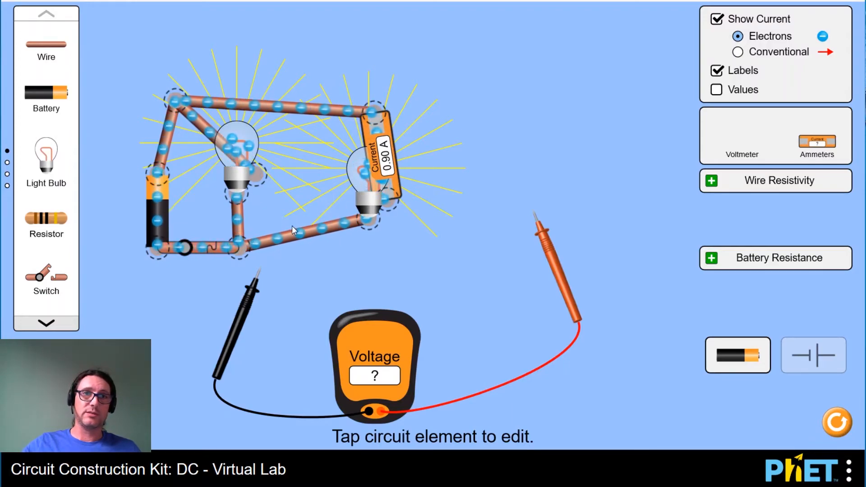
Replace the wire between the inner bulb's base and the switch junction with a second ammeter
left_click(236, 220)
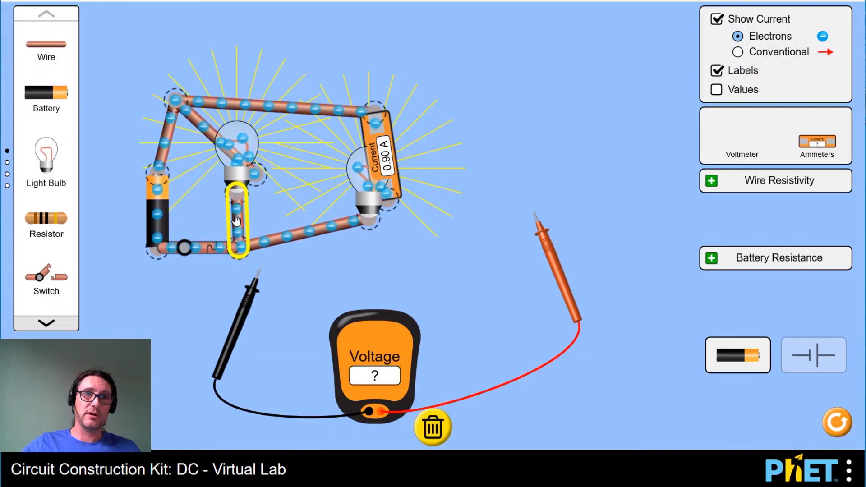
left_click(433, 427)
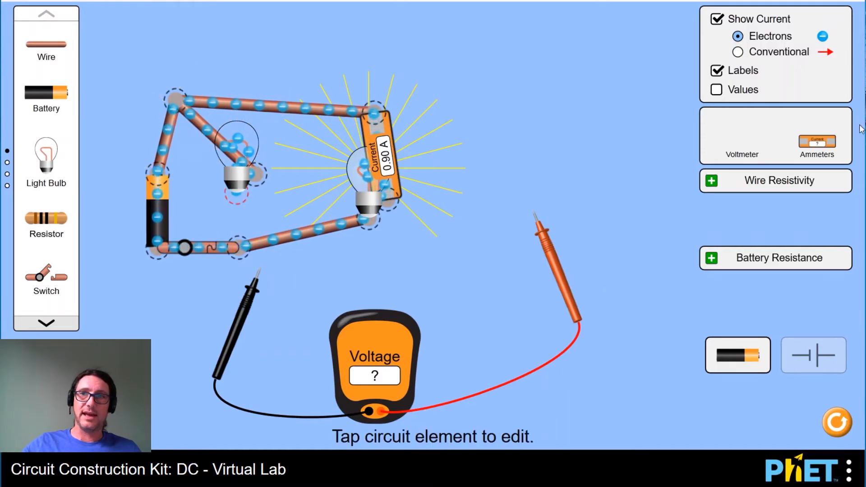
left_click_drag(818, 151, 240, 216)
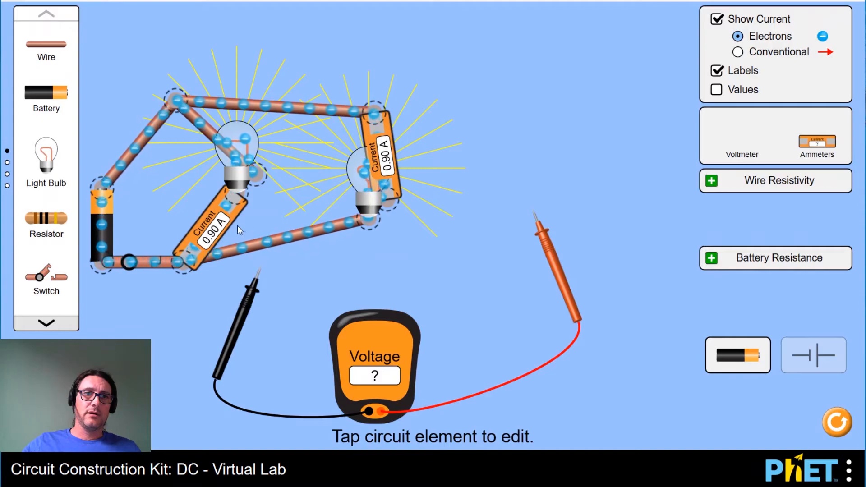
Delete the inner branch's ammeter and the wire joining the inner bulb to the upper junction
left_click(211, 199)
left_click(427, 425)
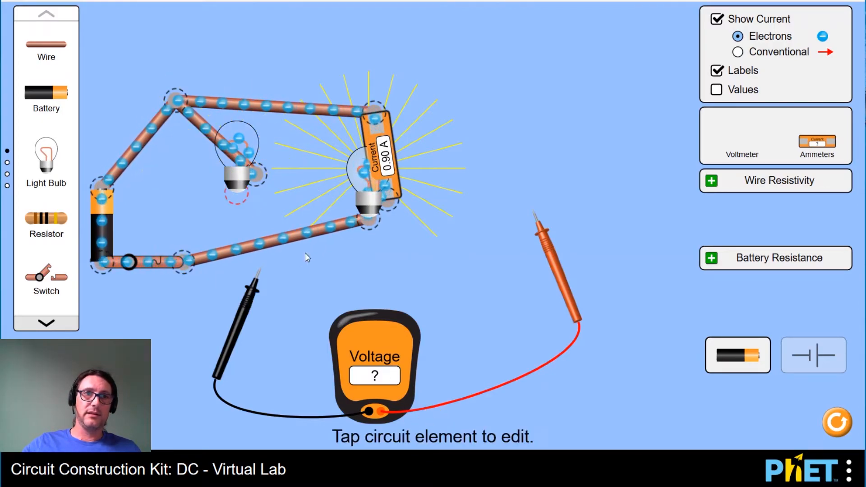
left_click(213, 136)
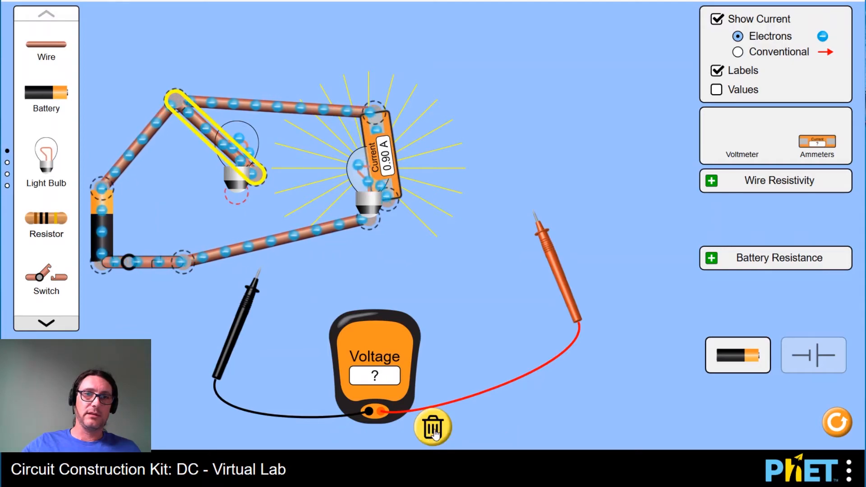
key("Delete")
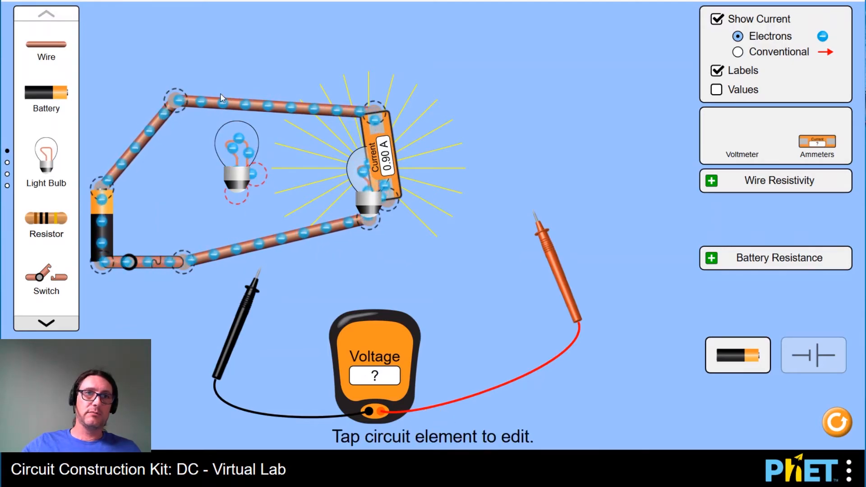
Split the upper junction and connect the loose bulb in series between the battery wire and the upper wire
left_click(183, 102)
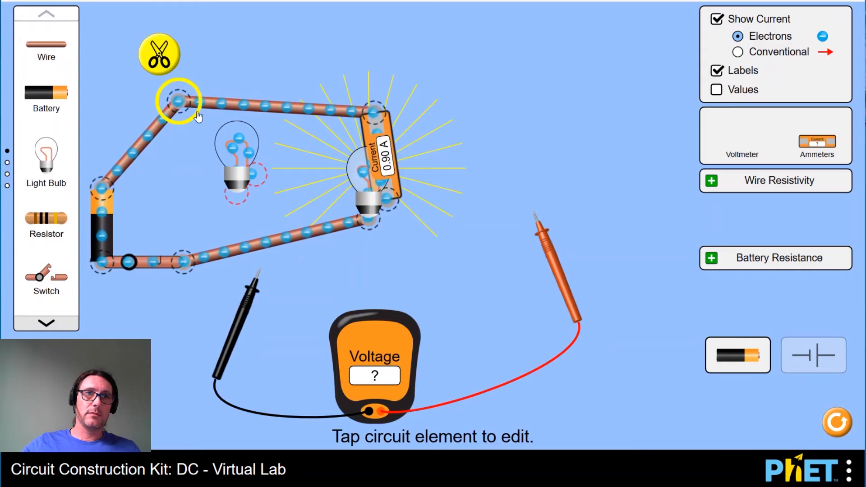
left_click(158, 54)
left_click_drag(237, 100, 299, 113)
left_click_drag(238, 145, 228, 83)
left_click_drag(160, 107, 241, 128)
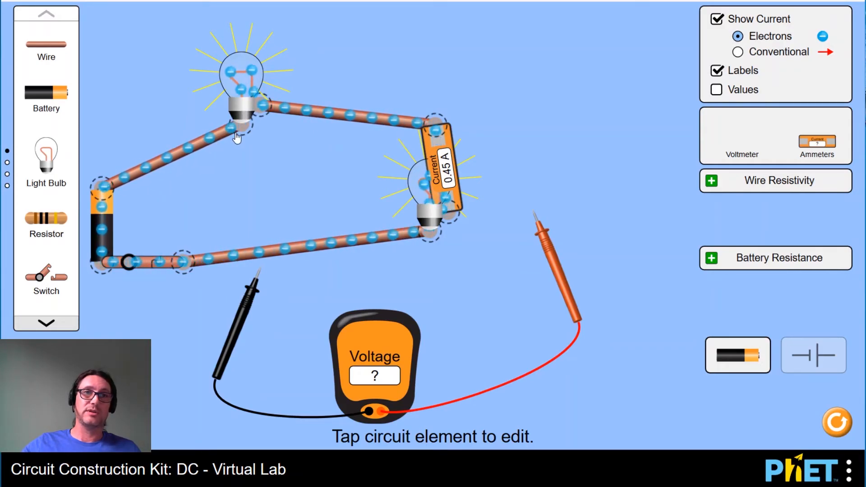
Replace the wire between the battery and the upper series bulb with an ammeter
left_click(185, 153)
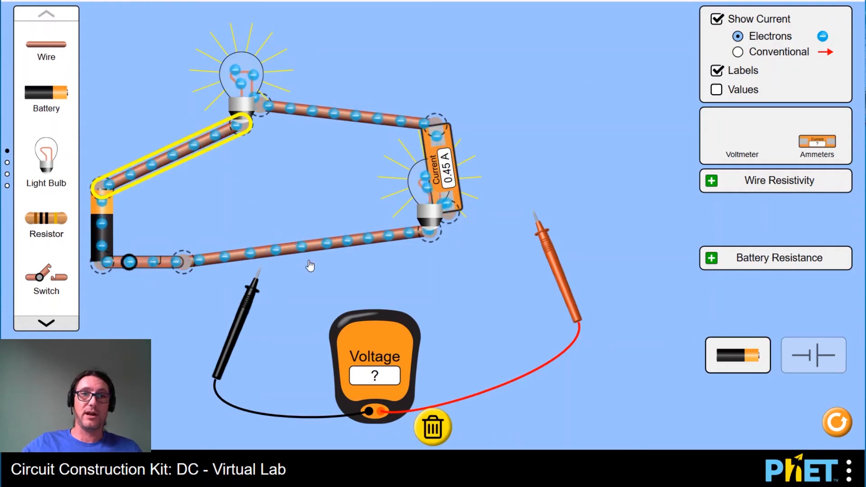
left_click(432, 427)
left_click_drag(808, 142, 239, 126)
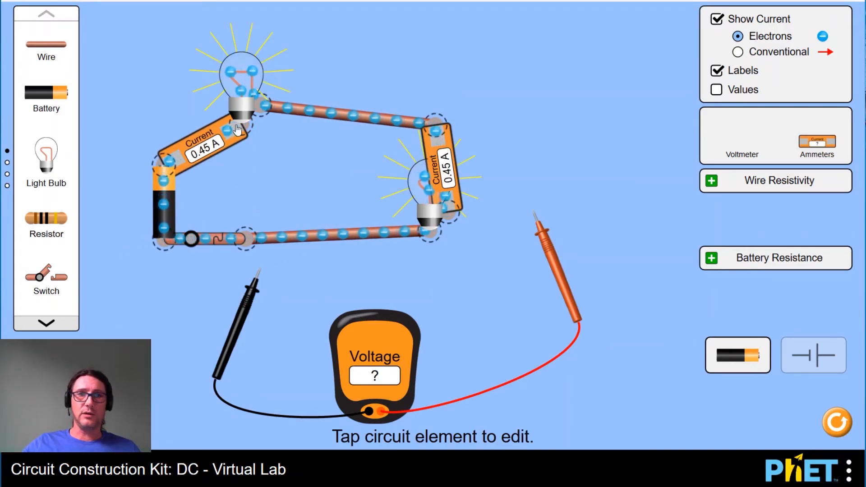
Delete the ammeter beside the battery and the upper series bulb
left_click(216, 136)
left_click(433, 429)
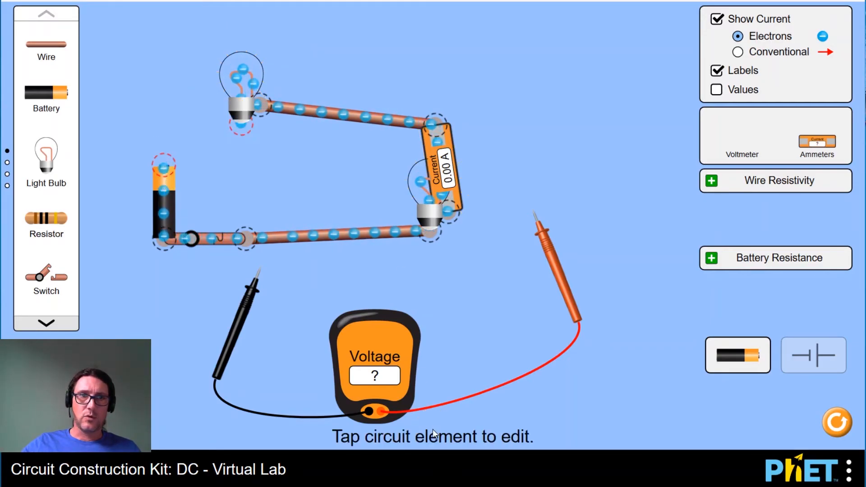
left_click(244, 85)
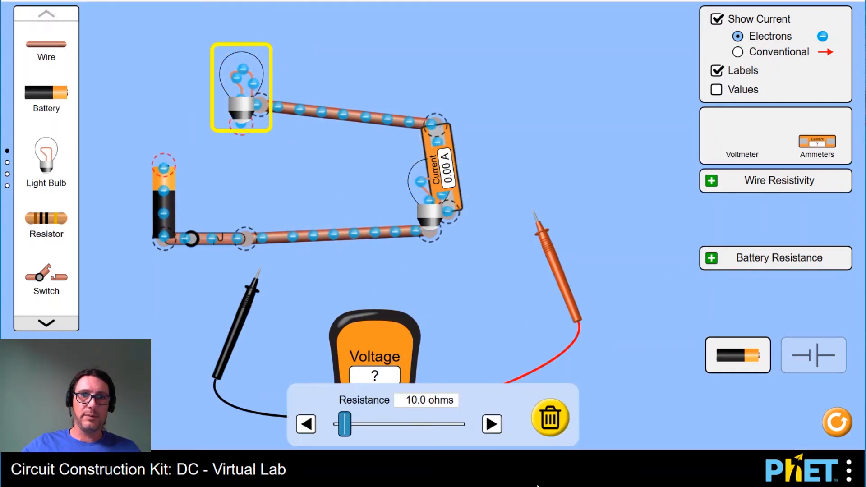
left_click(553, 420)
Open the switch and attach the upper wire's free end to the battery's positive terminal
left_click(209, 251)
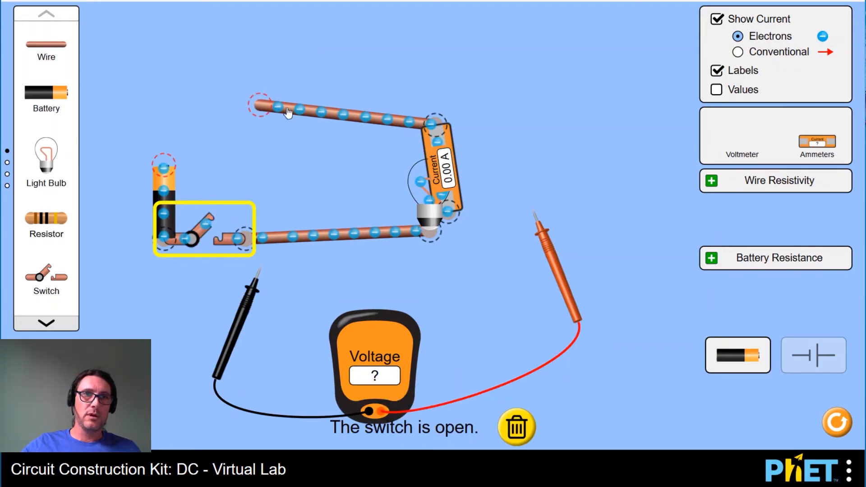
left_click_drag(260, 105, 163, 161)
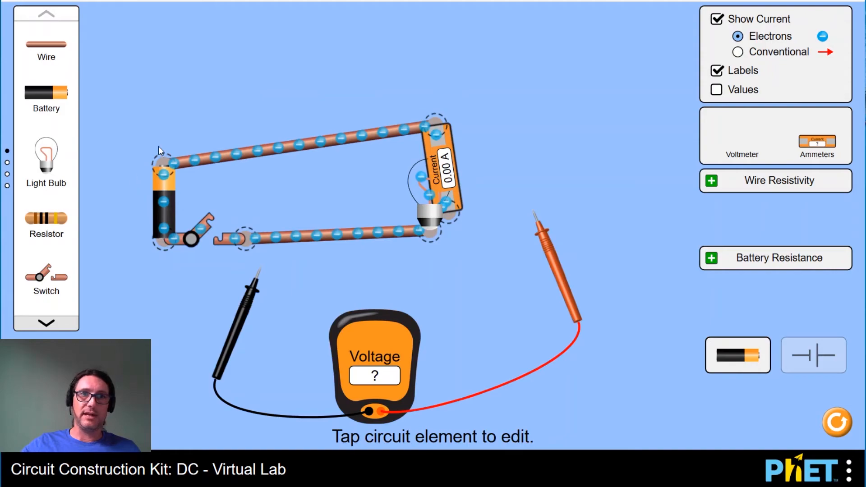
Delete the remaining light bulb and the ammeter attached to the upper wire
mouse_move(433, 217)
left_mouse_down()
mouse_move(393, 224)
mouse_move(422, 222)
left_mouse_up()
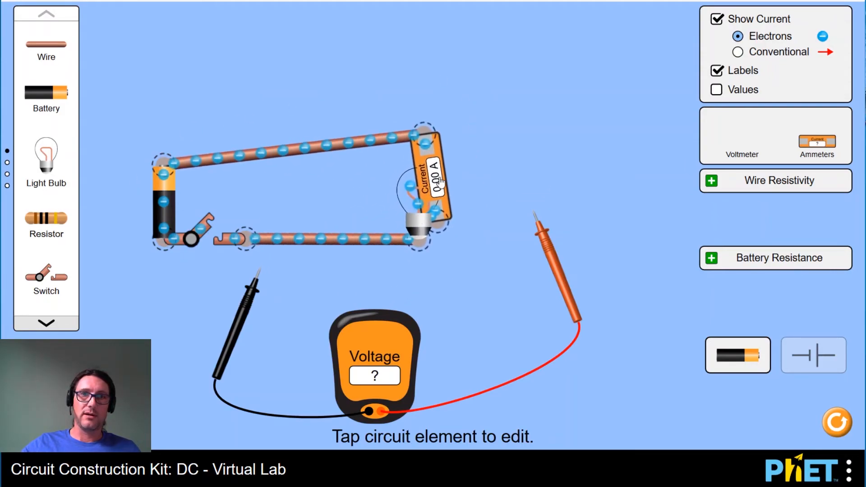
left_click(550, 418)
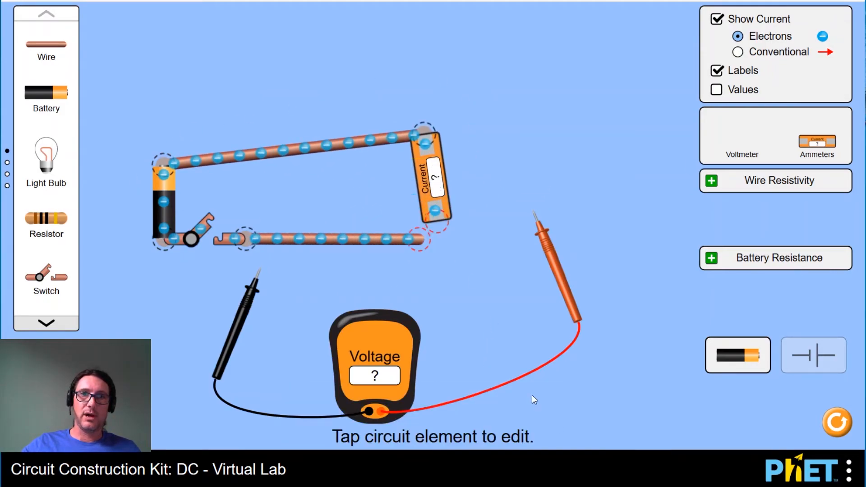
left_click(441, 191)
left_click(431, 424)
left_click_drag(52, 45, 466, 241)
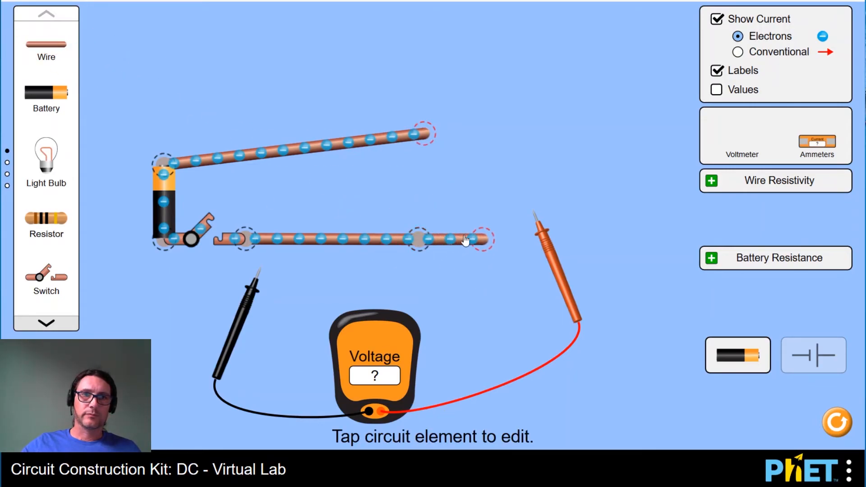
left_click(432, 238)
left_click(432, 426)
Connect a new light bulb between the free ends of both long wires and test it by closing and reopening the switch
left_click_drag(45, 164, 430, 149)
left_click_drag(364, 189, 357, 161)
left_click(215, 188)
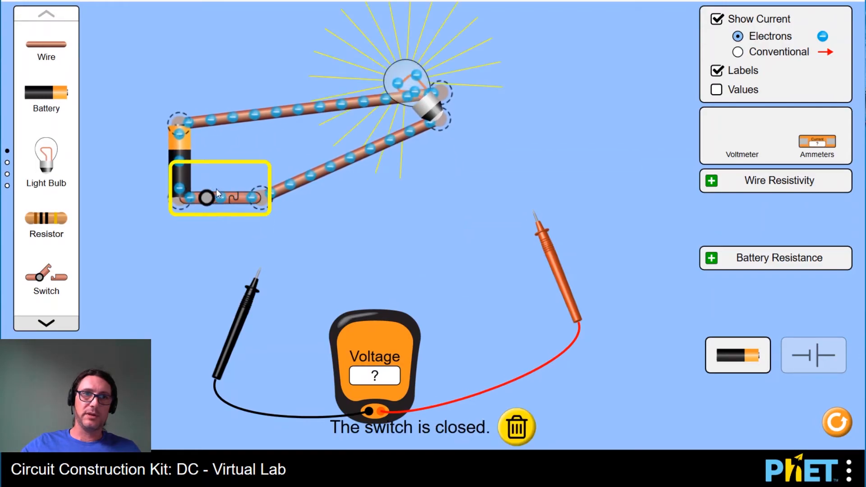
left_click(228, 196)
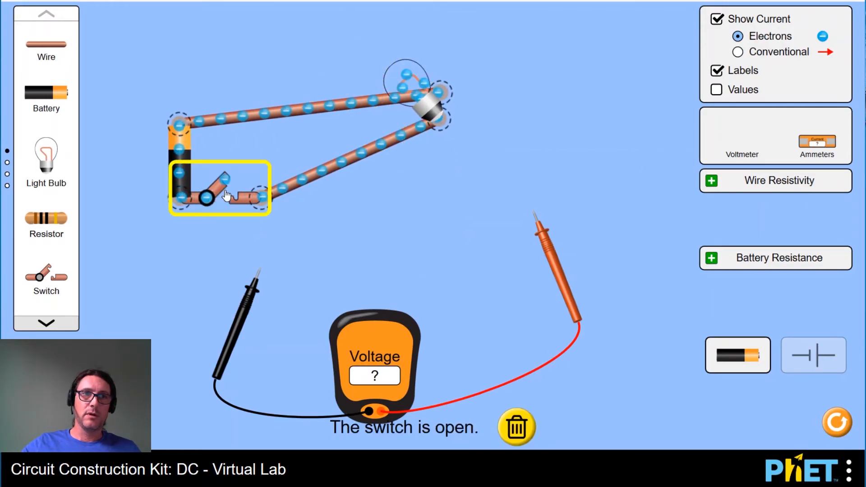
Replace the upper wire with two short wires at the battery and bulb, and connect a second switch between them
left_click(350, 108)
left_click(432, 427)
left_click_drag(65, 43, 220, 89)
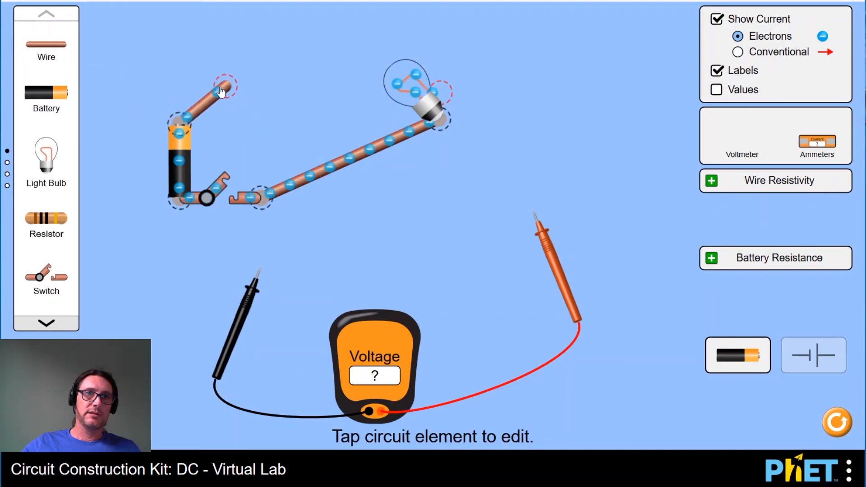
left_click_drag(59, 51, 394, 85)
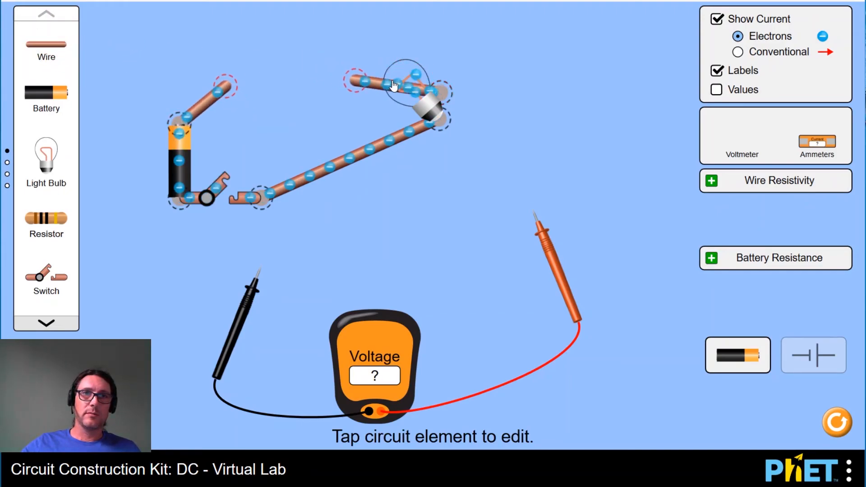
left_click_drag(37, 272, 366, 85)
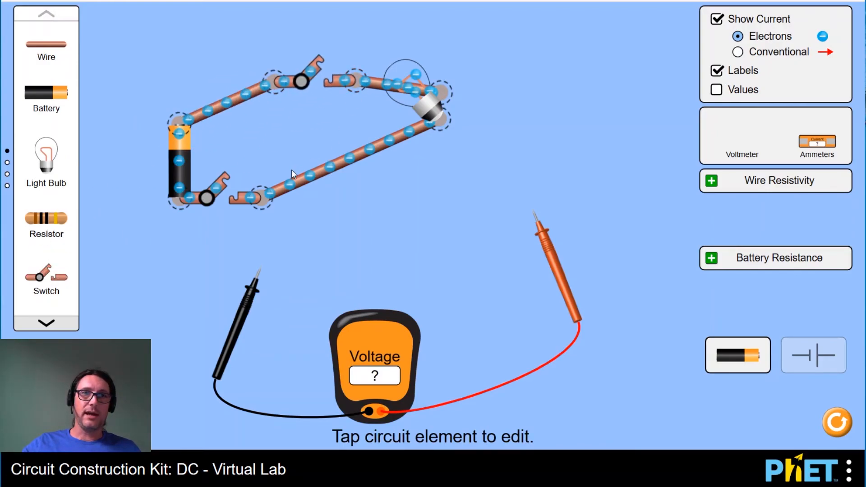
Close both switches, and test the bulb by opening and reclosing the lower and upper switches one at a time
left_click(223, 185)
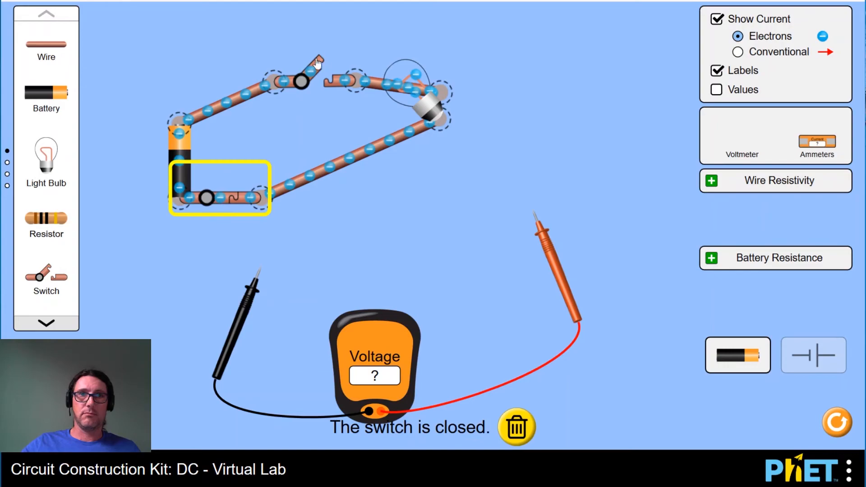
left_click(315, 73)
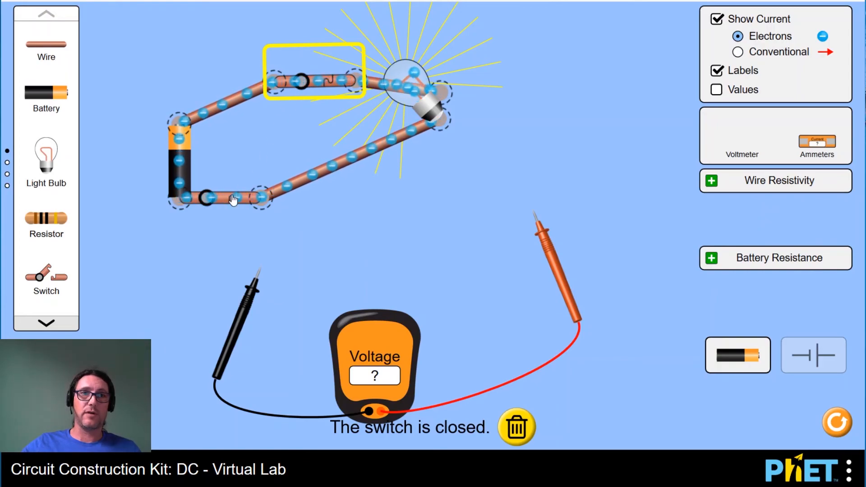
left_click(222, 185)
left_click(221, 185)
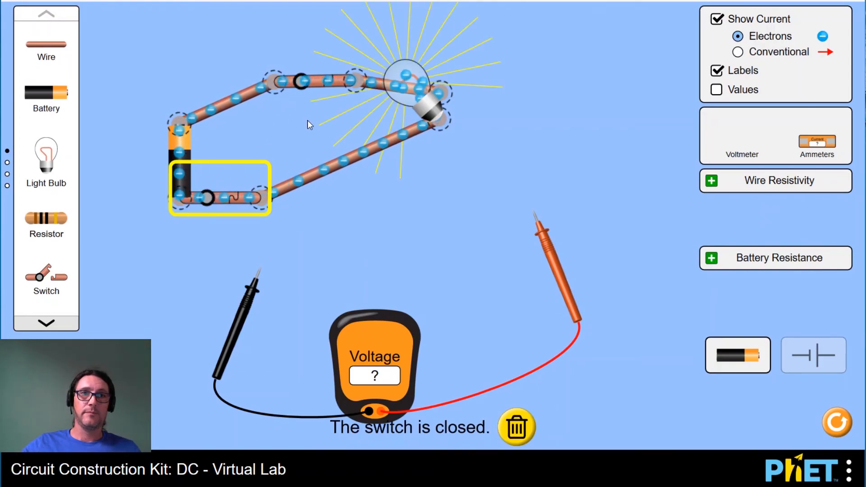
left_click(314, 80)
left_click(315, 80)
left_click(314, 80)
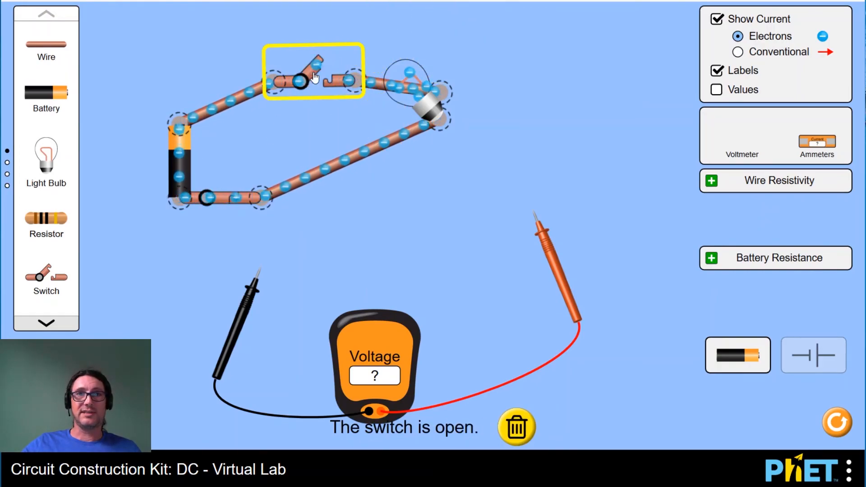
left_click(317, 86)
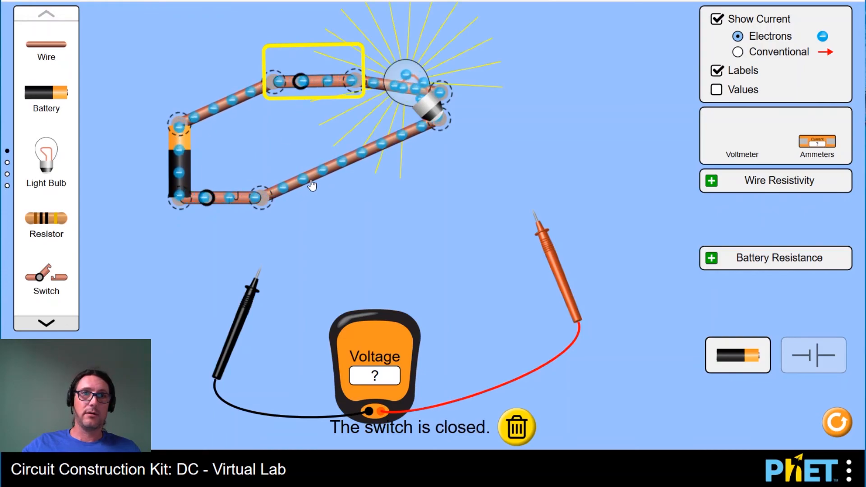
Open both switches, close the lower and upper ones again to test the bulb, and reopen both
left_click(309, 85)
left_click(232, 190)
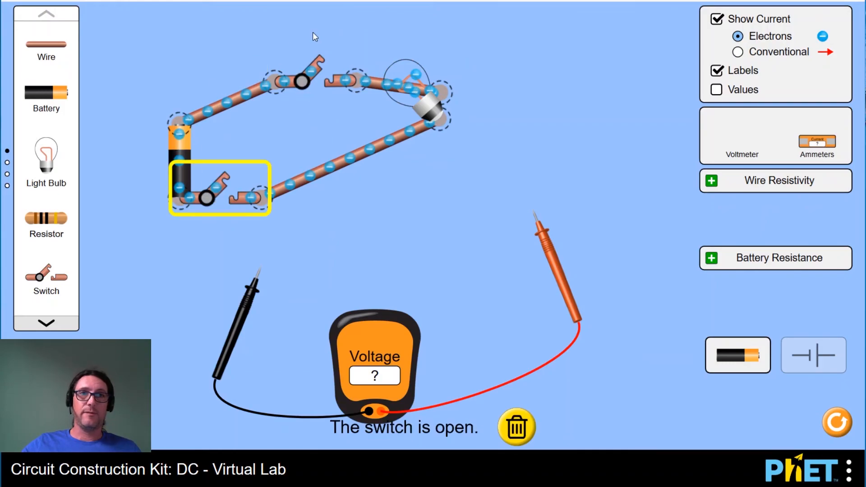
left_click(218, 183)
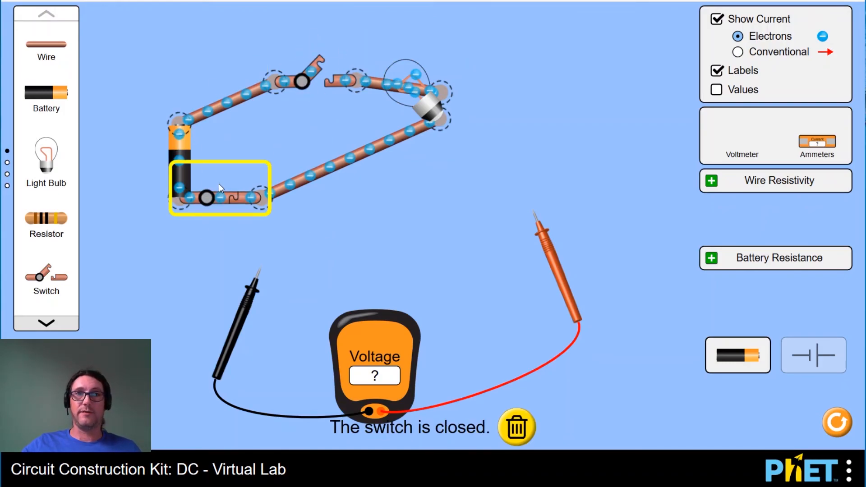
left_click(318, 81)
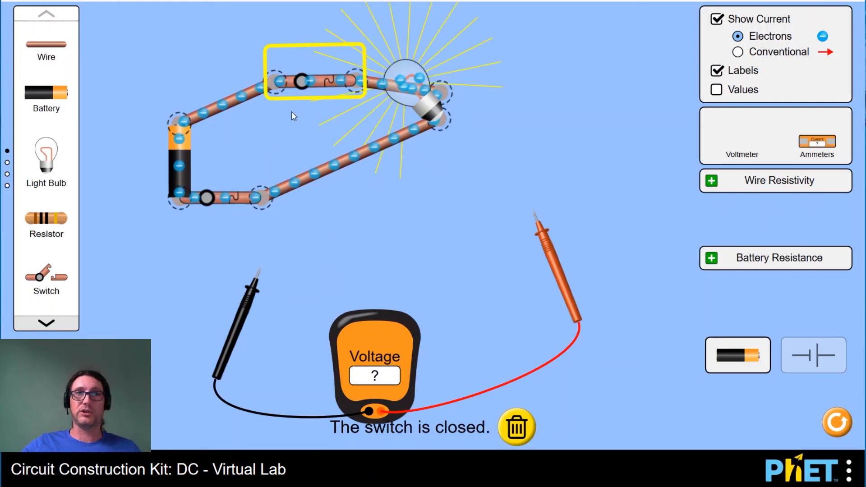
left_click(319, 81)
left_click(224, 199)
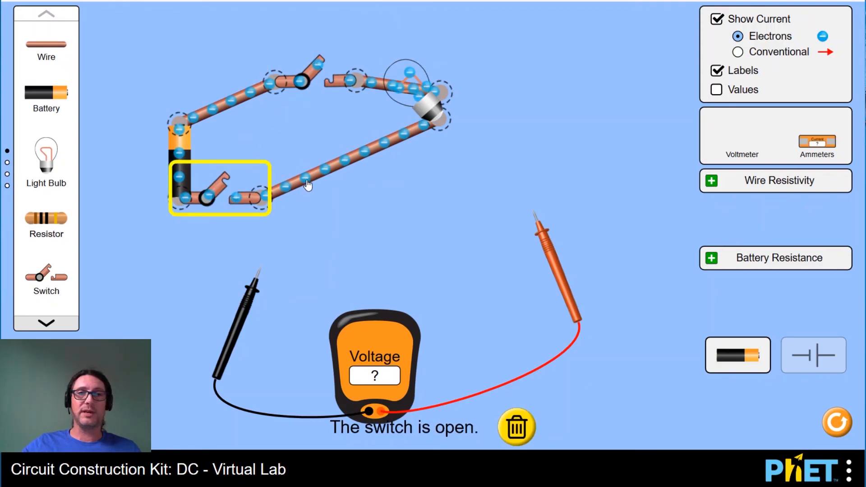
Shift the lower switch and battery, close and reopen the upper switch twice, and move the long lower wire with the bulb farther right
left_click_drag(238, 196, 289, 210)
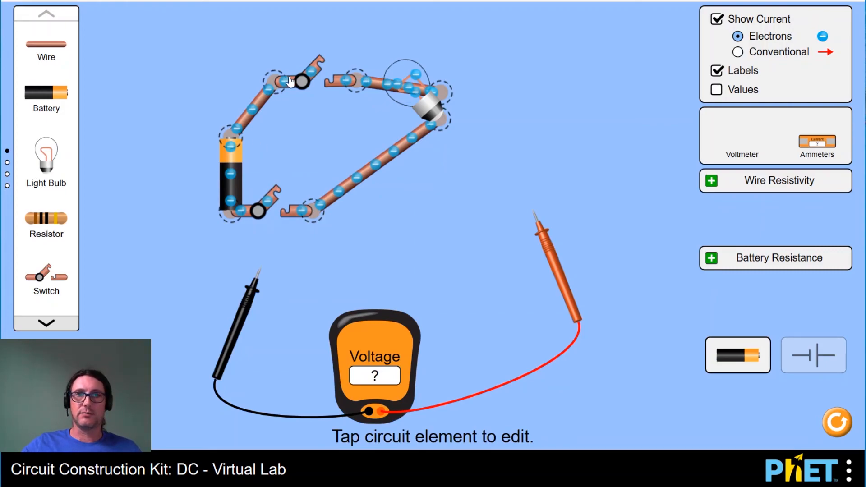
left_click(310, 75)
left_click(314, 84)
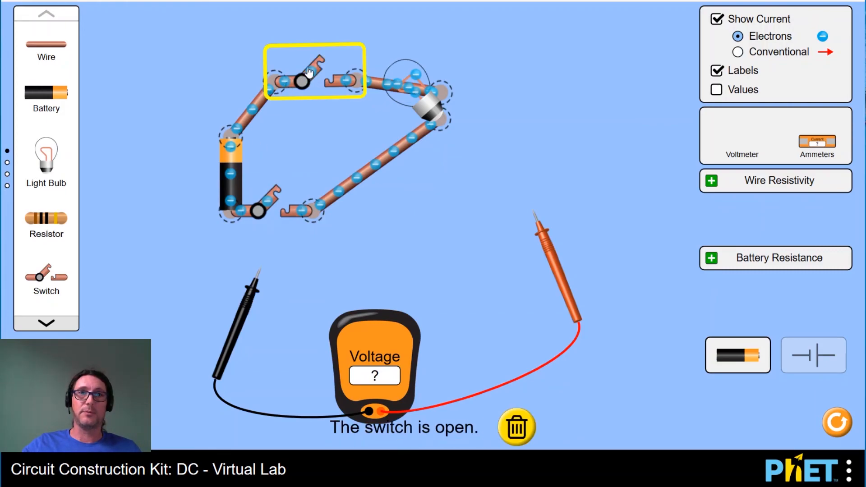
left_click(315, 72)
left_click(312, 86)
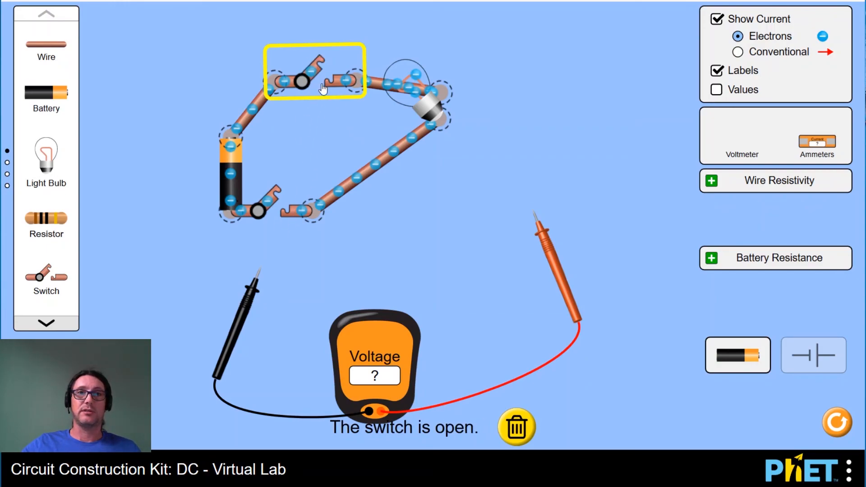
left_click_drag(359, 180, 391, 199)
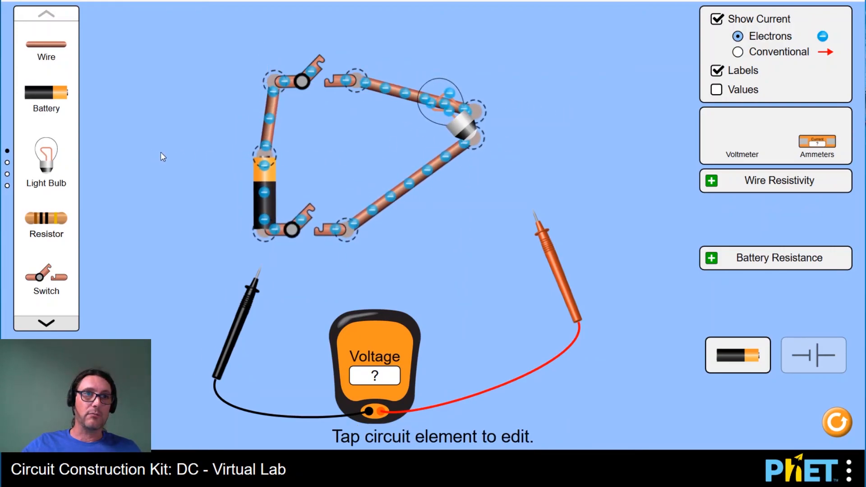
Switch to the Canvas course page and review the sections on resistances in series and in parallel
left_click(267, 133)
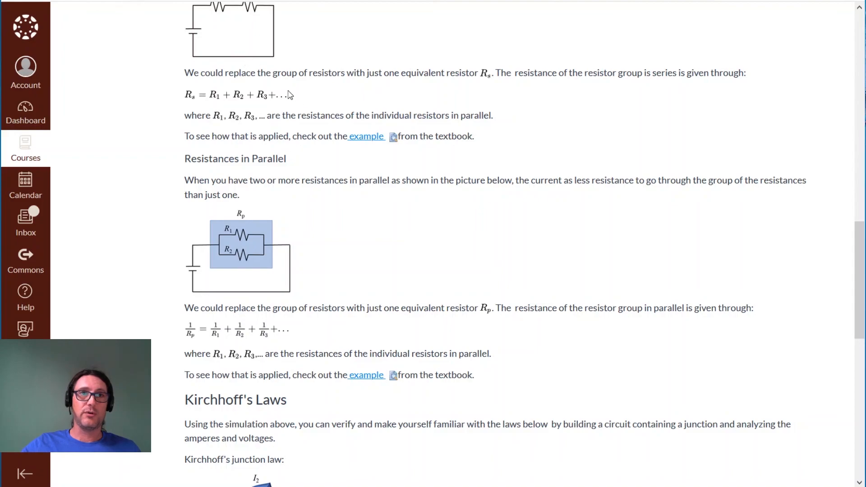
scroll(289, 95, "up", 3)
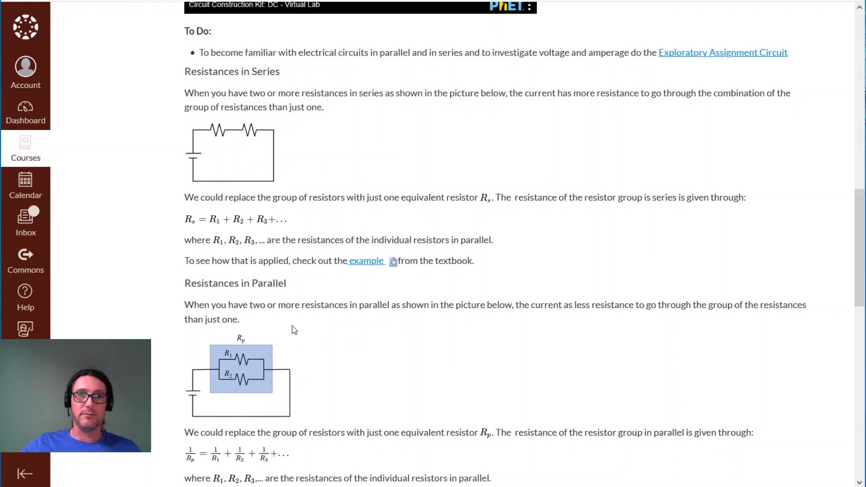
scroll(294, 331, "down", 2)
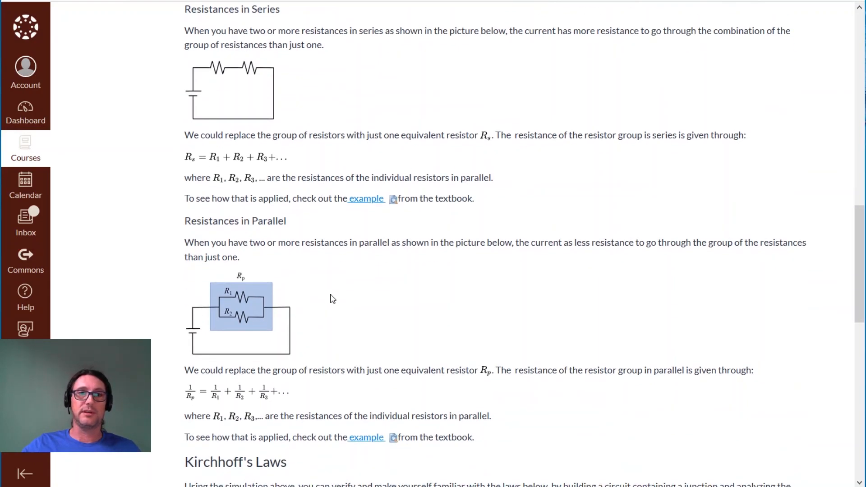
scroll(329, 240, "down", 2)
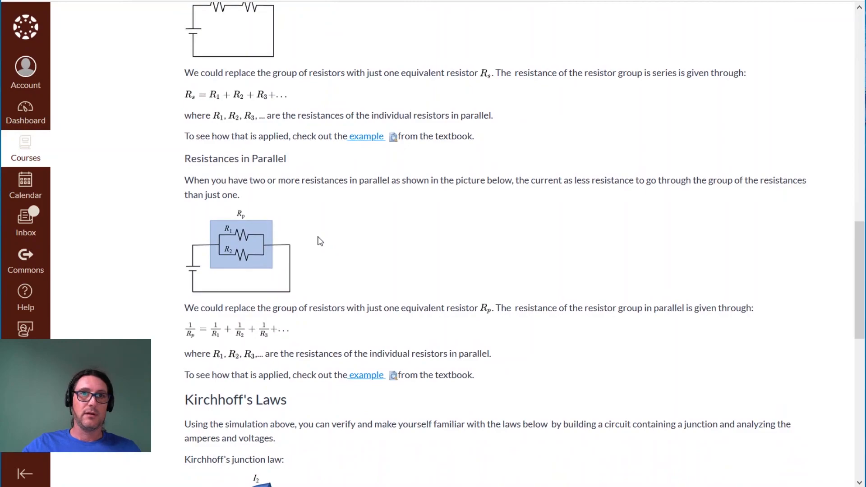